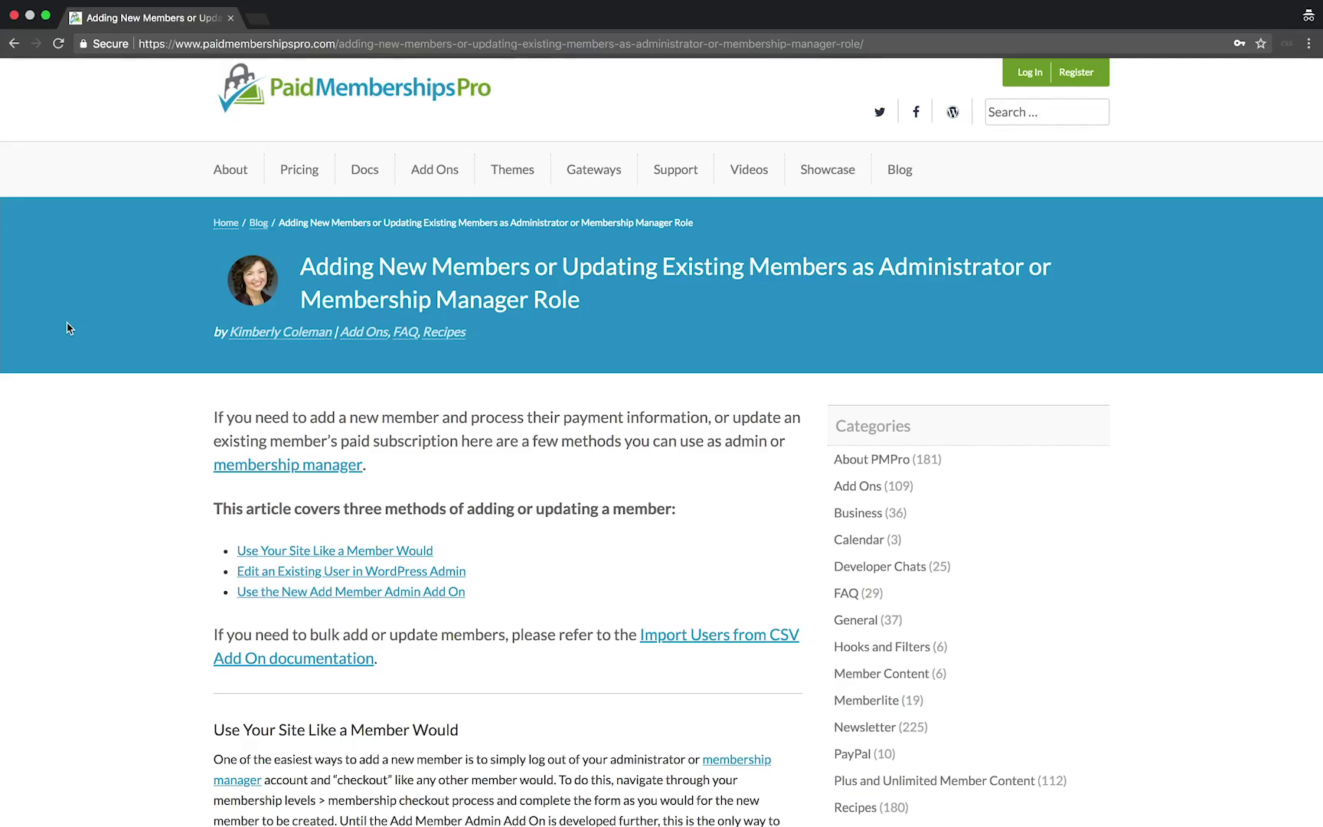
Scroll through the PMPro article on adding or updating members
scroll(67, 328, "down", 3)
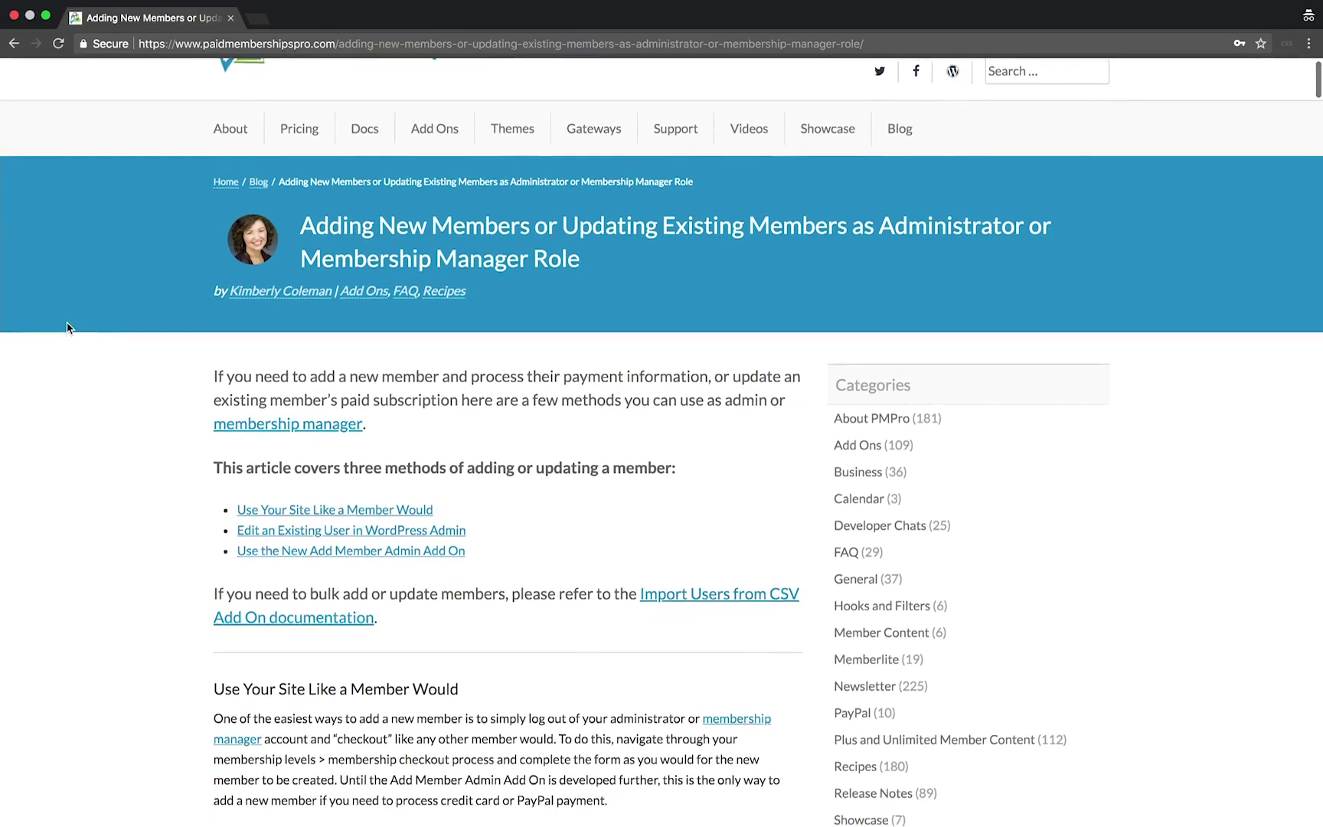
scroll(67, 328, "down", 3)
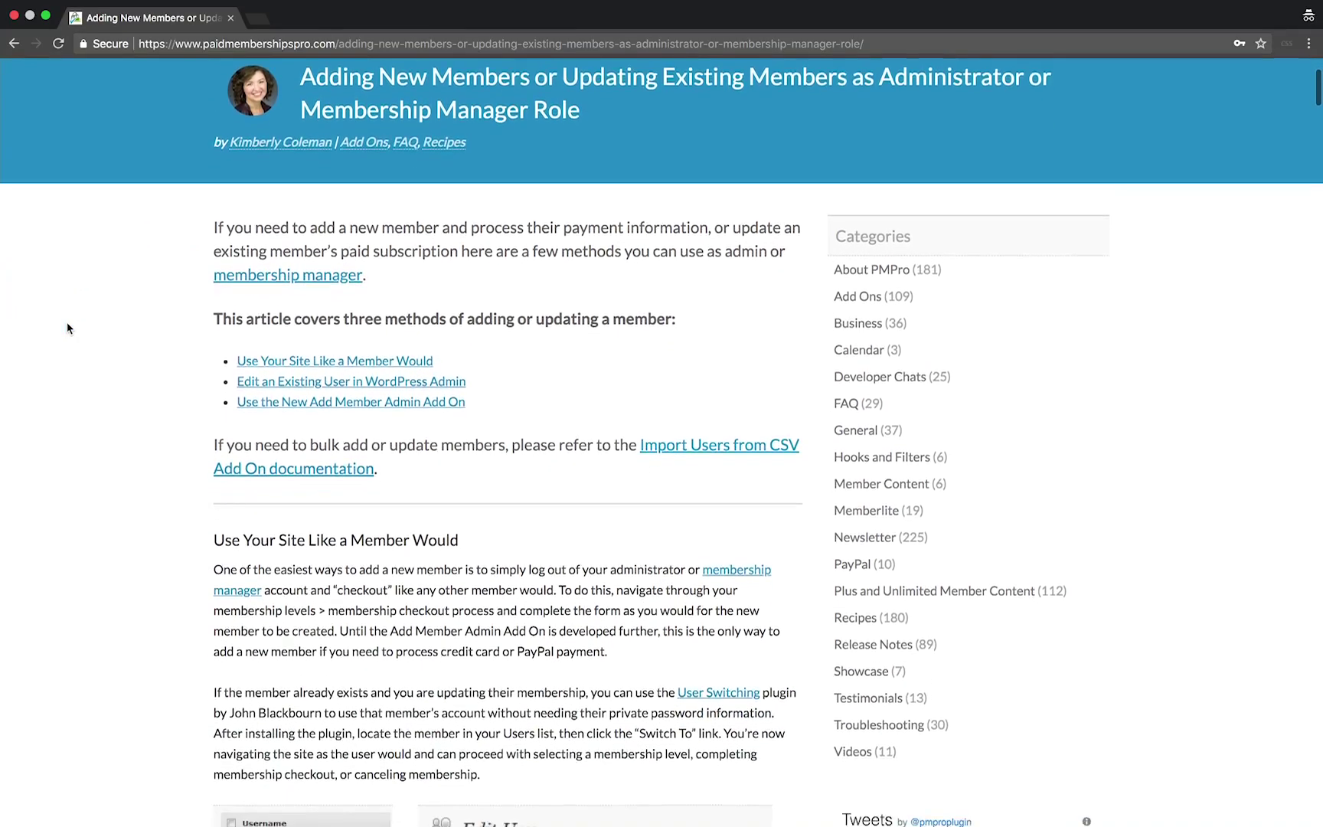
scroll(67, 328, "down", 4)
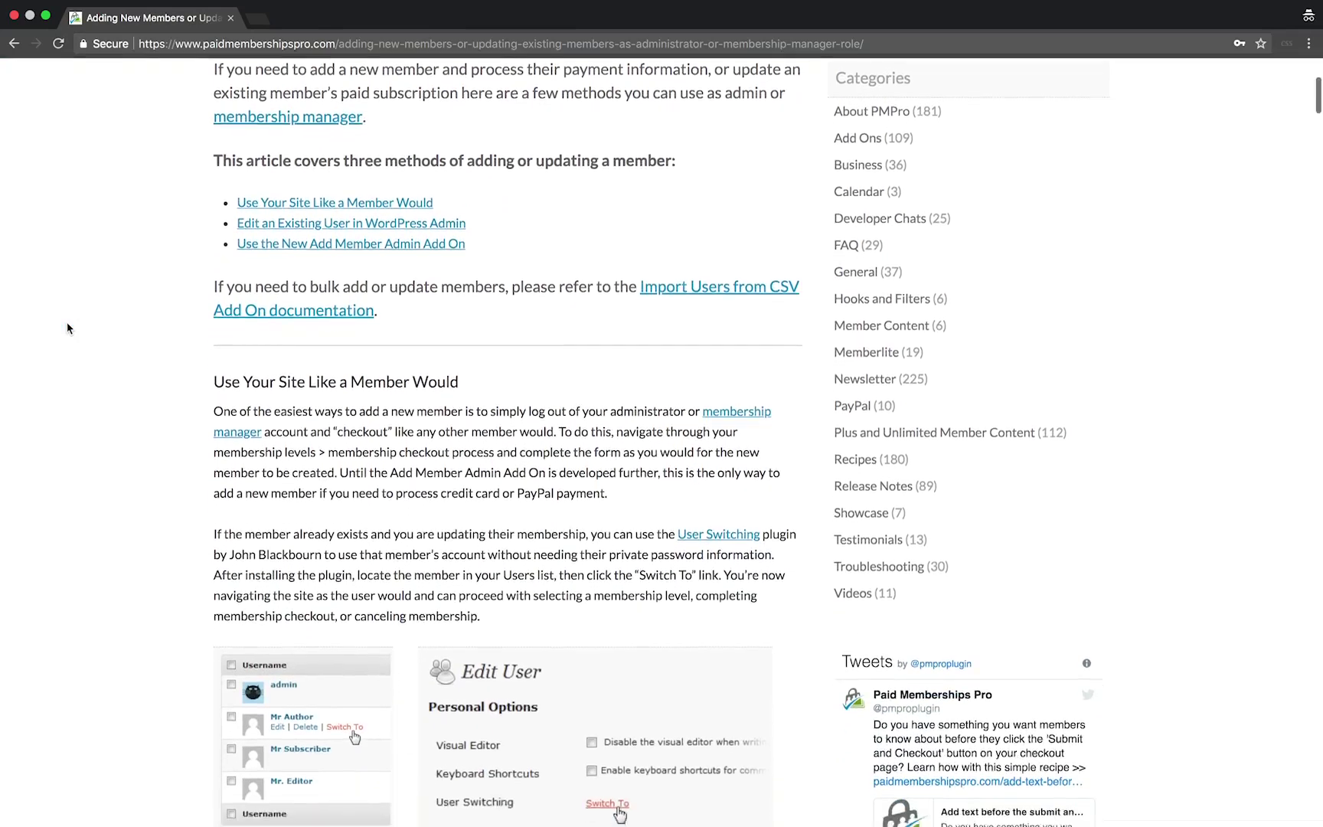
scroll(67, 328, "down", 5)
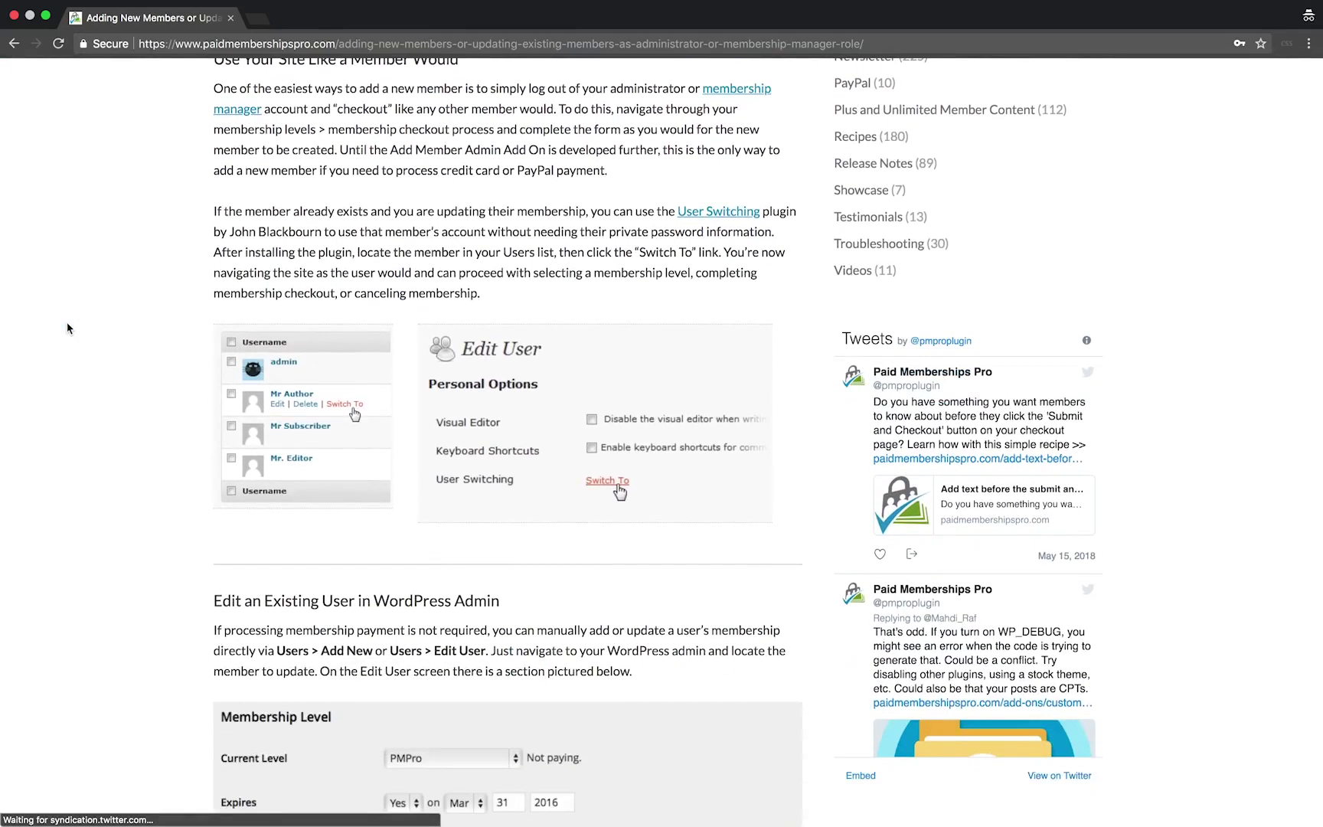
scroll(67, 327, "down", 9)
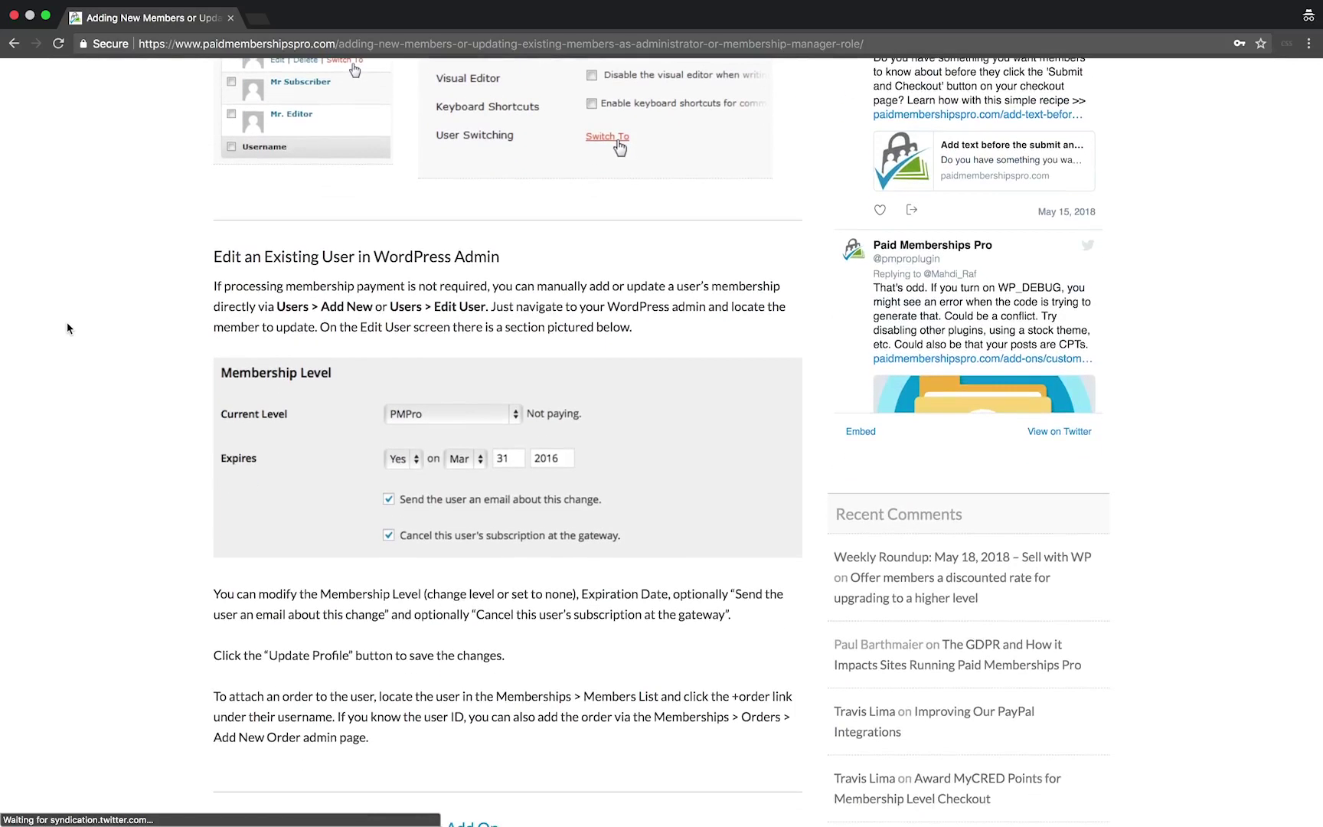
scroll(67, 328, "down", 4)
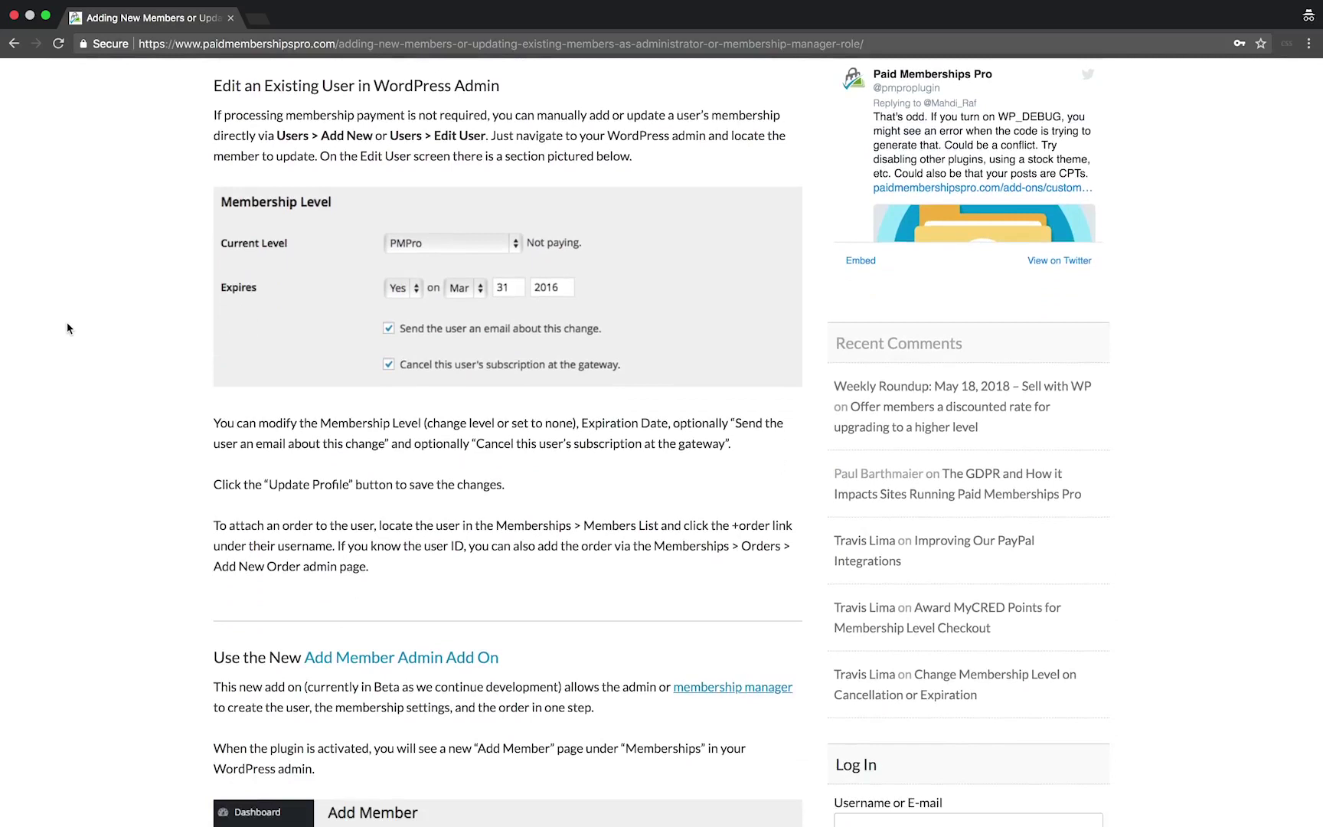
scroll(67, 328, "down", 8)
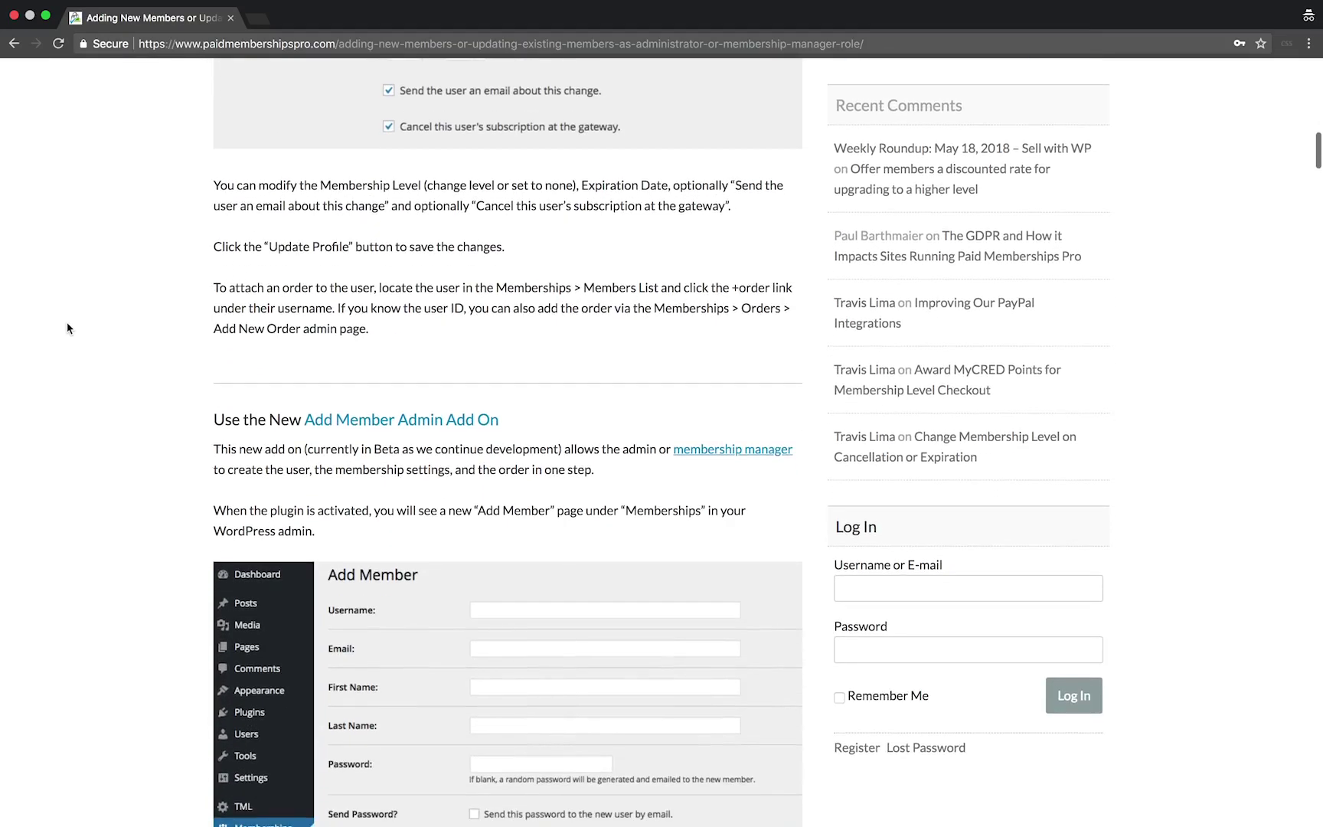
scroll(67, 328, "down", 4)
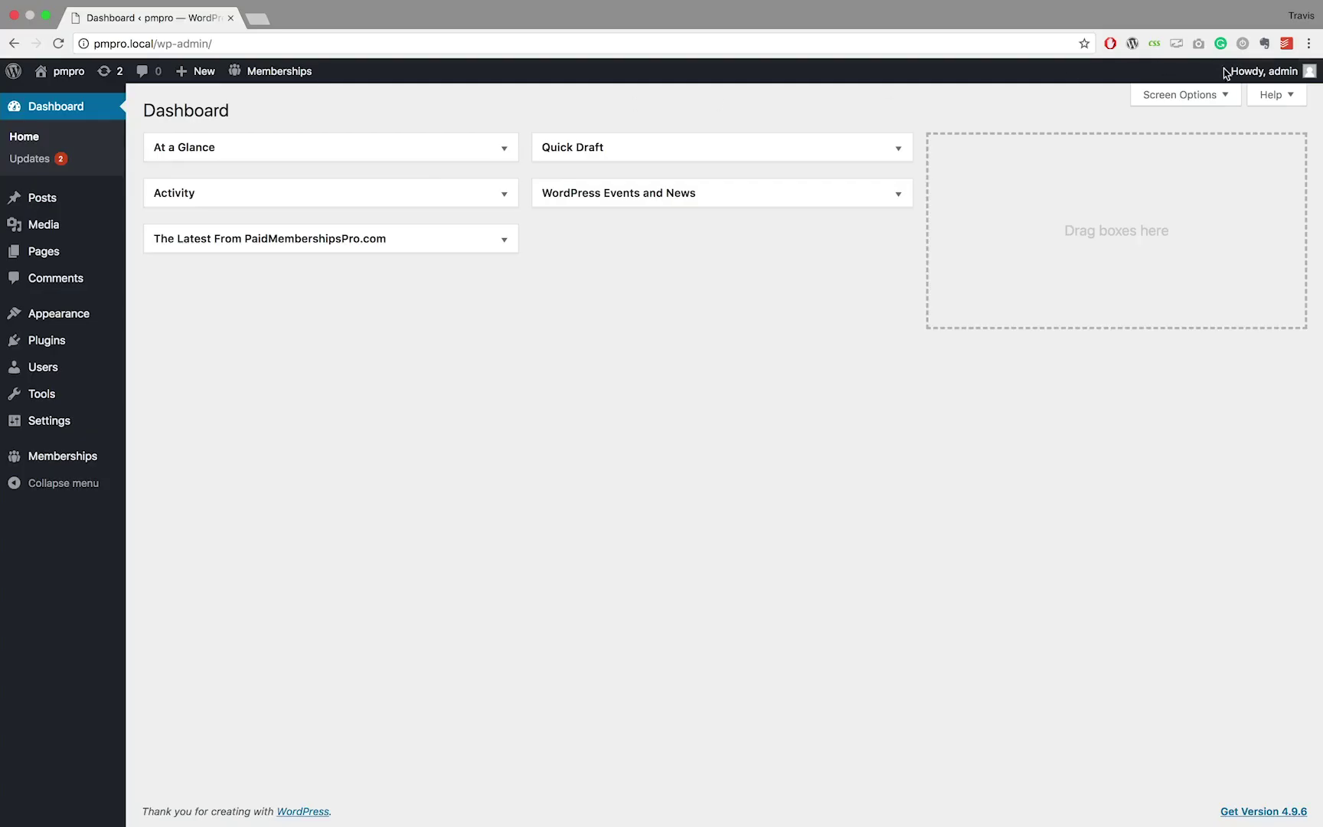
Log out of the admin account and open pmpro.local/membership-account/membership-levels/
mouse_move(1225, 71)
left_click(1213, 150)
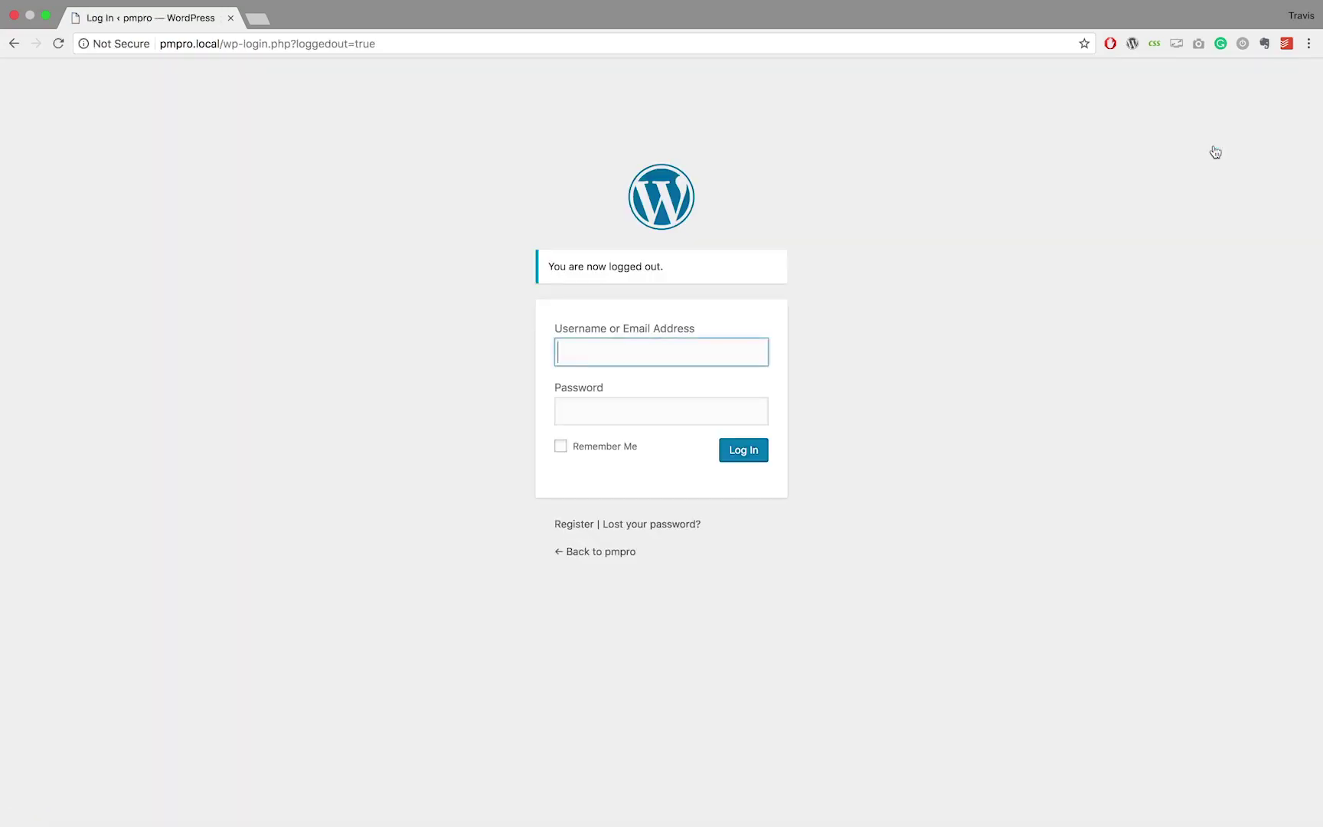
left_click(523, 46)
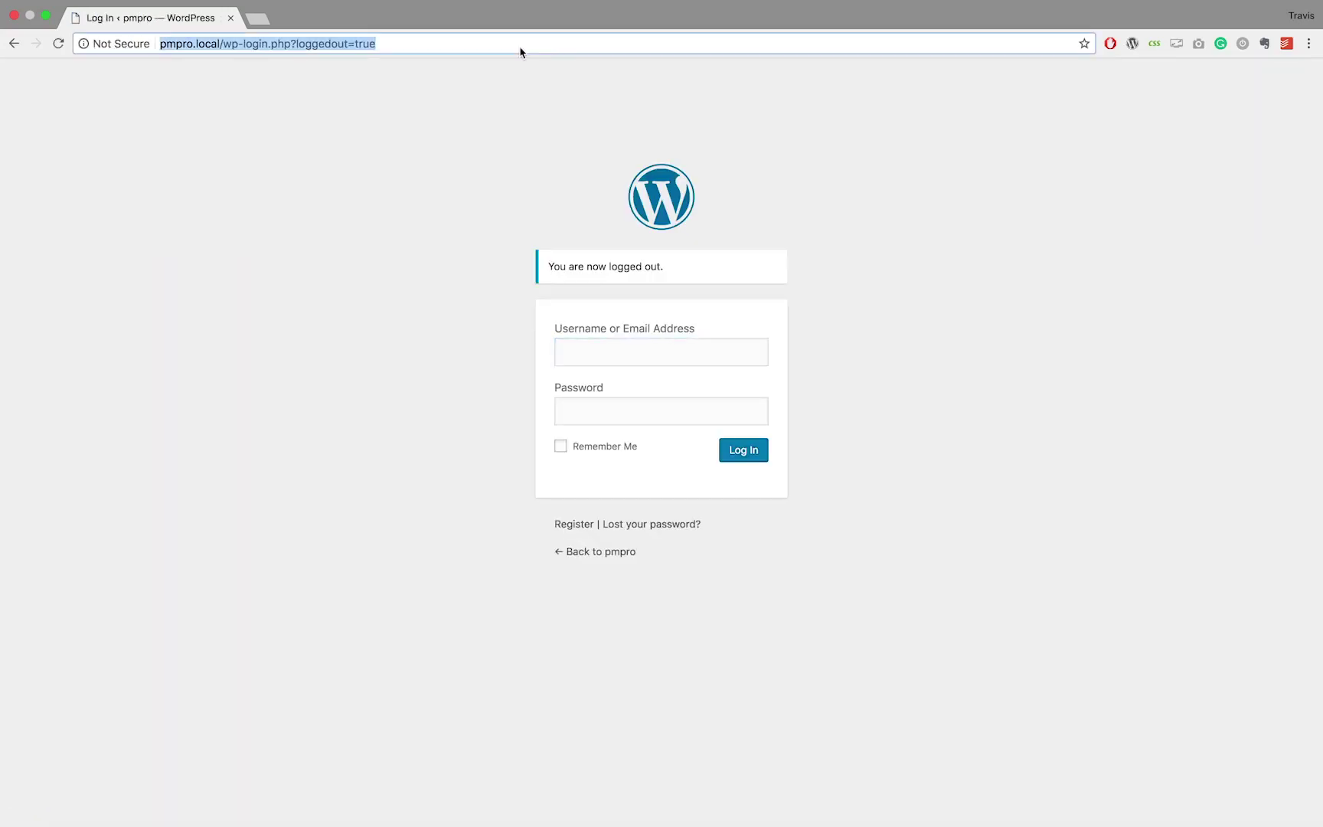
key("Right")
key("BackSpace")
key("BackSpace")
key("BackSpace")
key("BackSpace")
key("BackSpace")
key("BackSpace")
key("BackSpace")
key("BackSpace")
key("BackSpace")
key("BackSpace")
key("BackSpace")
key("BackSpace")
key("BackSpace")
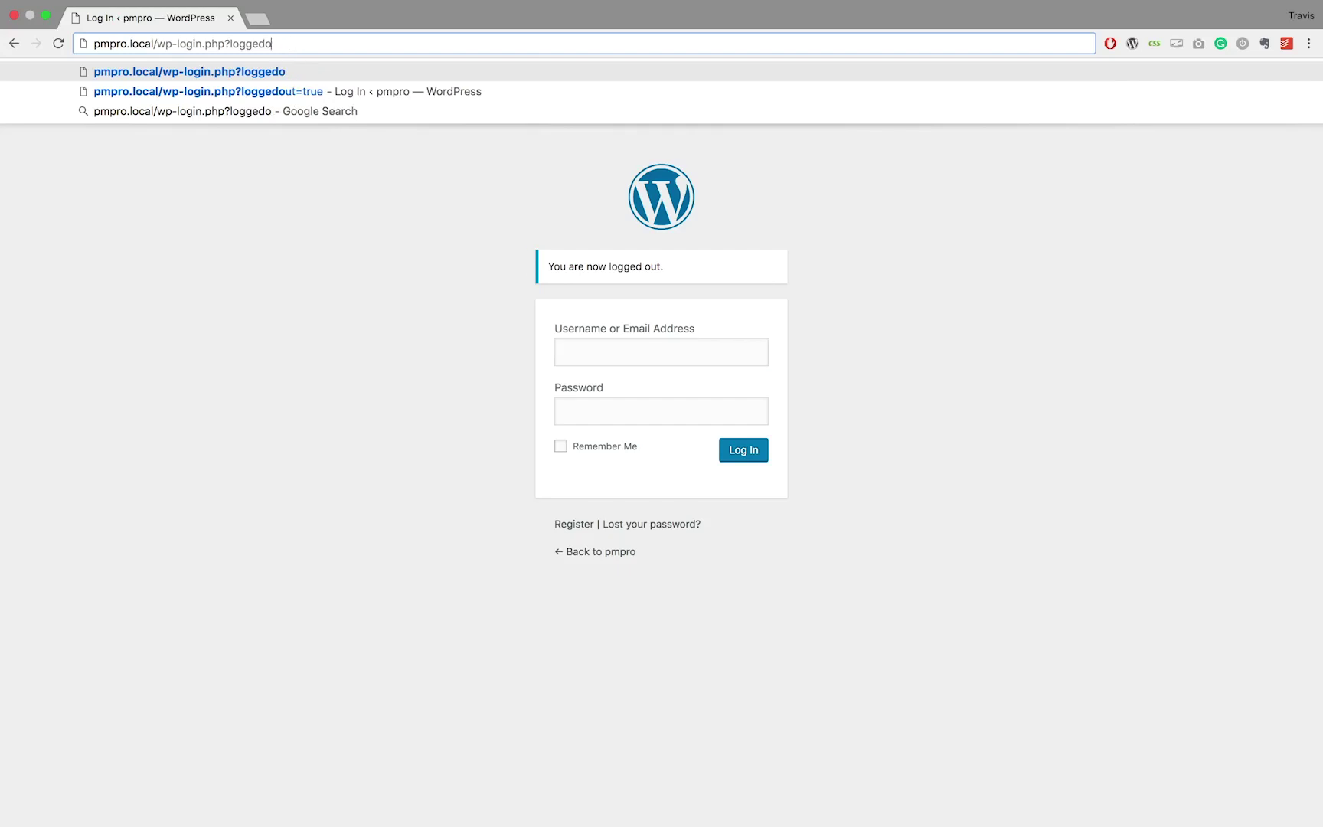
key("BackSpace")
key("BackSpace")
key("BackSpace")
key("BackSpace")
key("BackSpace")
key("BackSpace")
key("BackSpace")
key("BackSpace")
key("BackSpace")
key("BackSpace")
key("BackSpace")
key("BackSpace")
key("BackSpace")
key("BackSpace")
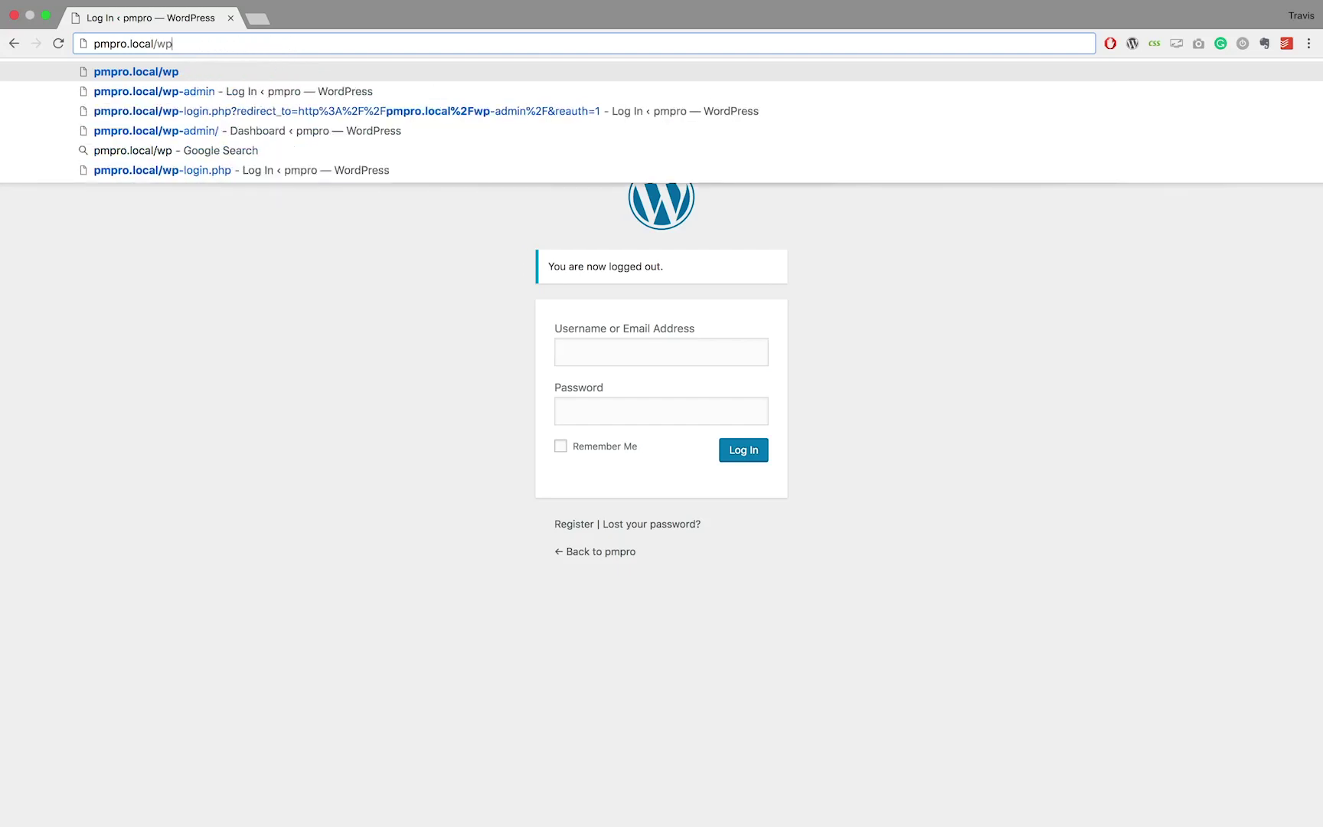
key("BackSpace")
type("/member")
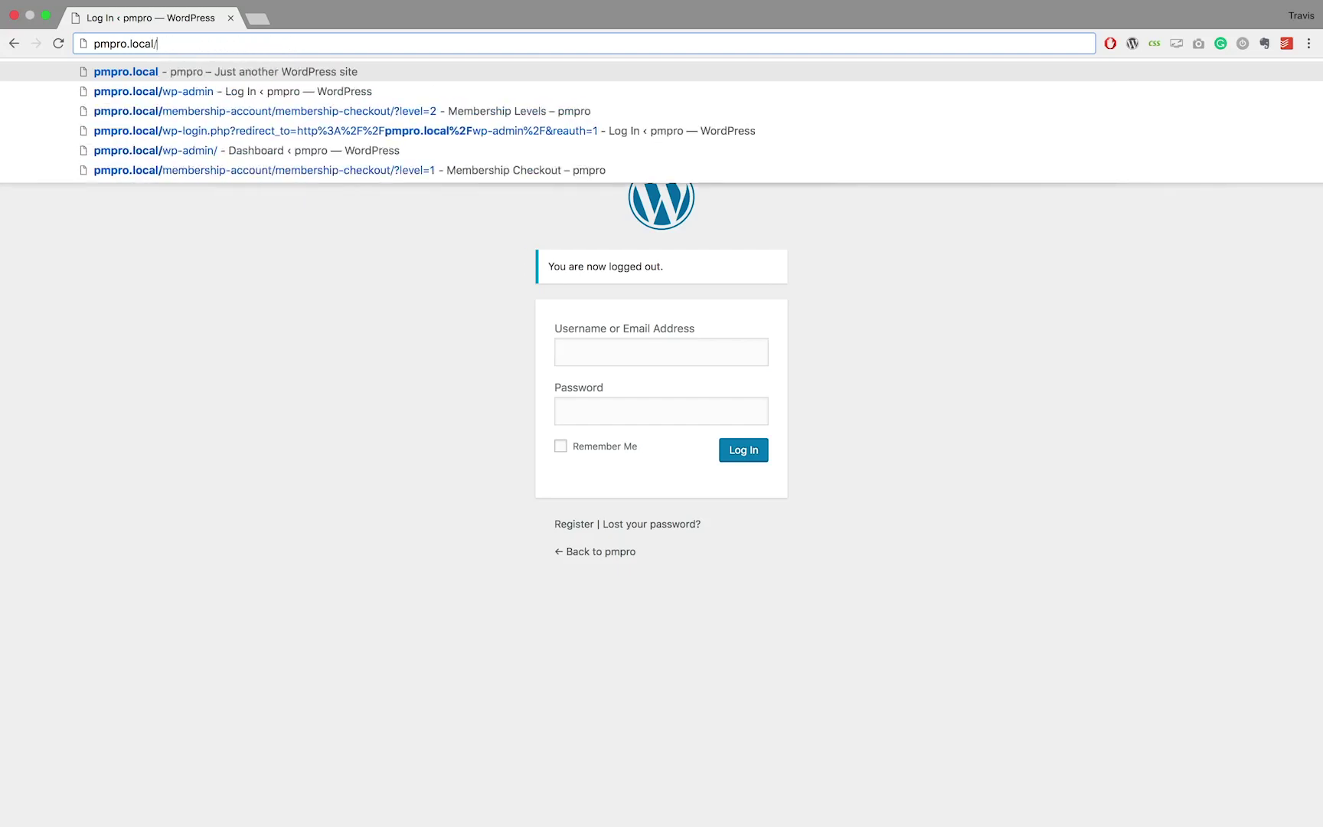
key("Down")
key("Down")
key("Down")
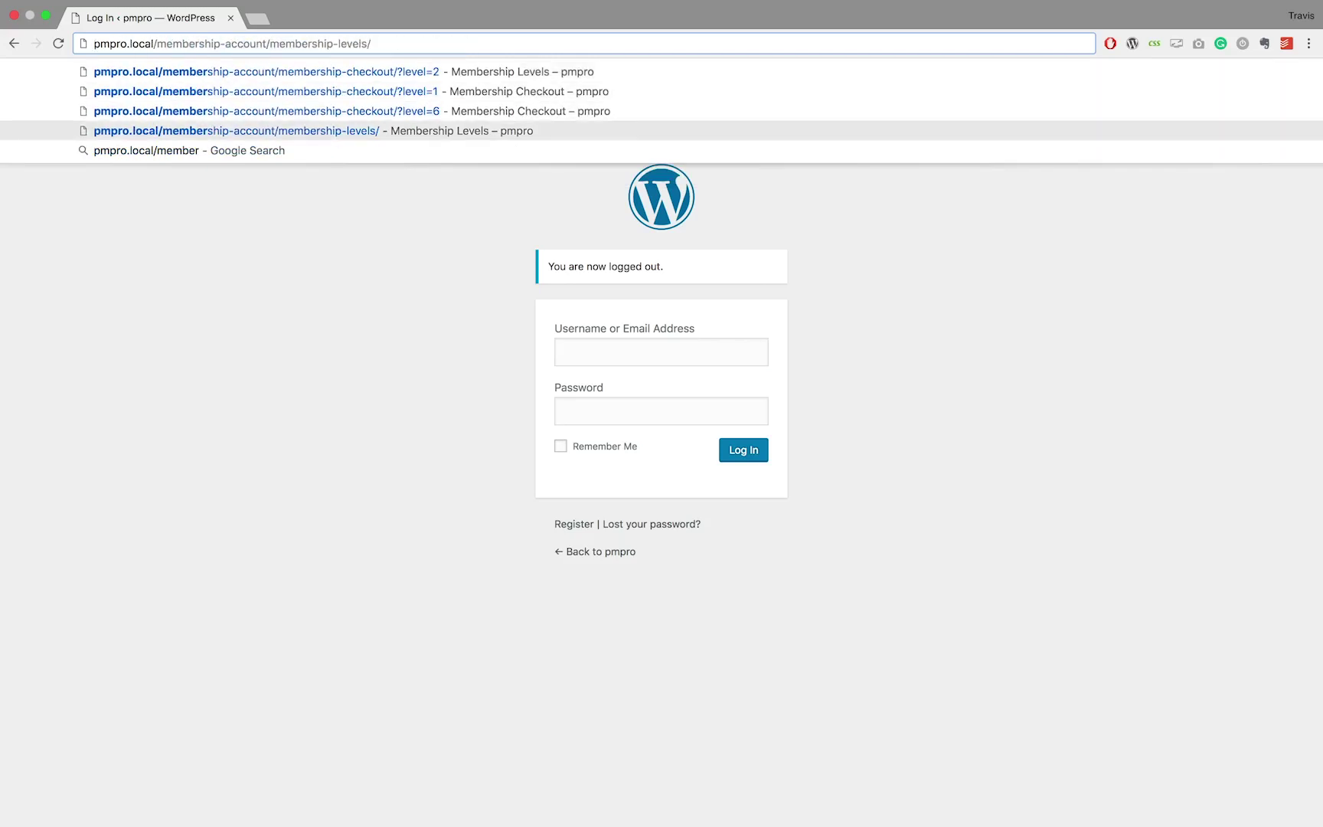
key("Return")
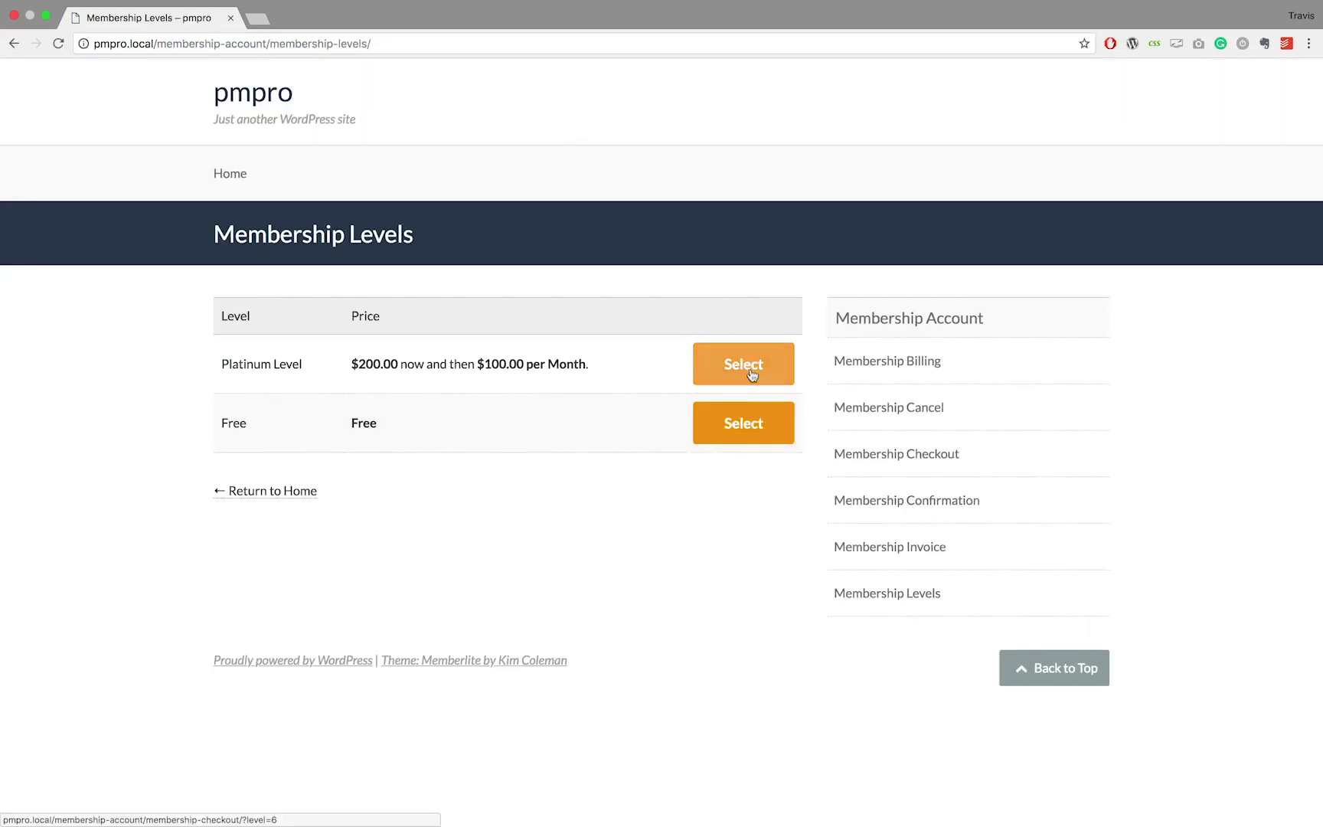
Select the Platinum Level membership and enter the new account's username
left_click(749, 374)
scroll(474, 115, "down", 2)
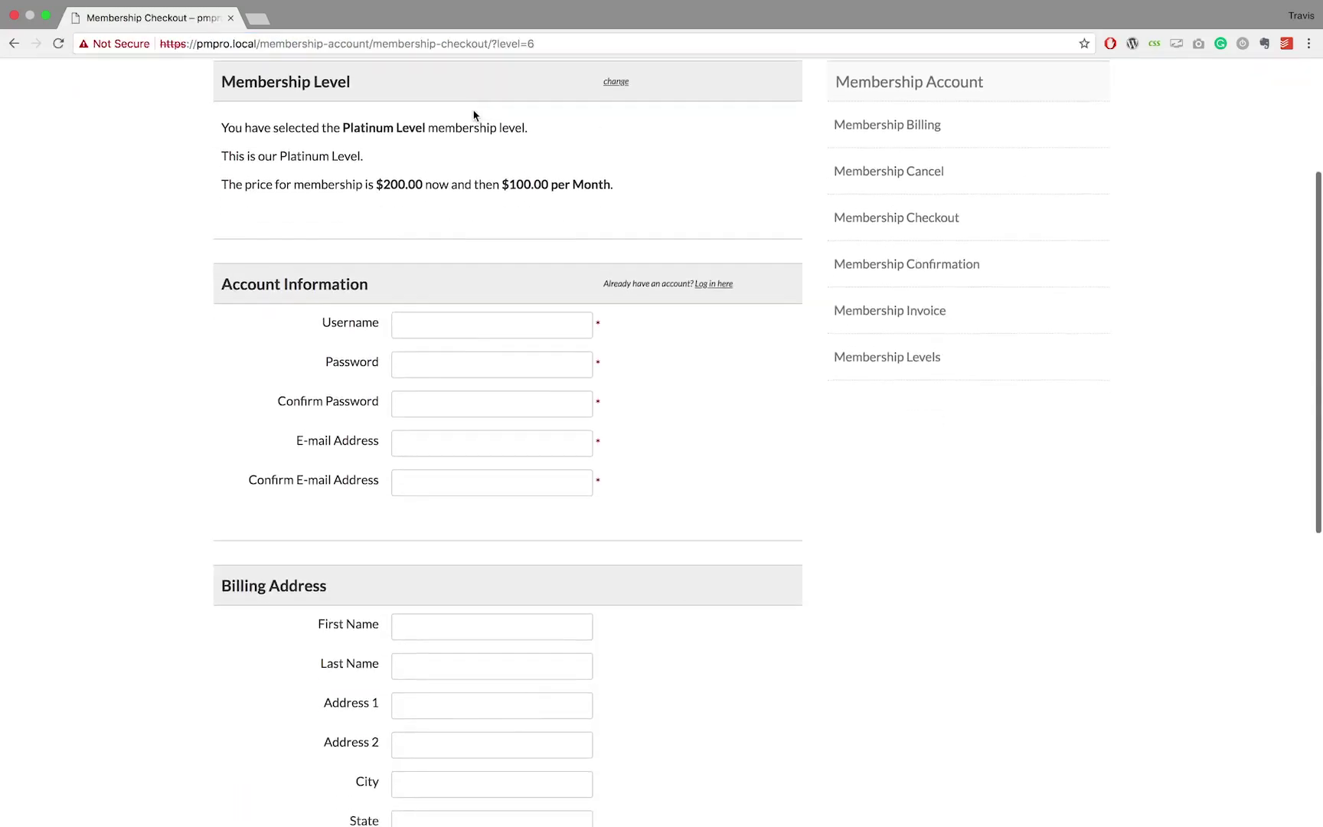
left_click(444, 320)
type("Adam")
Fill in the password, its confirmation, and matching e-mail and confirm e-mail addresses
left_click(428, 369)
type("****")
key("Tab")
type("****")
key("Tab")
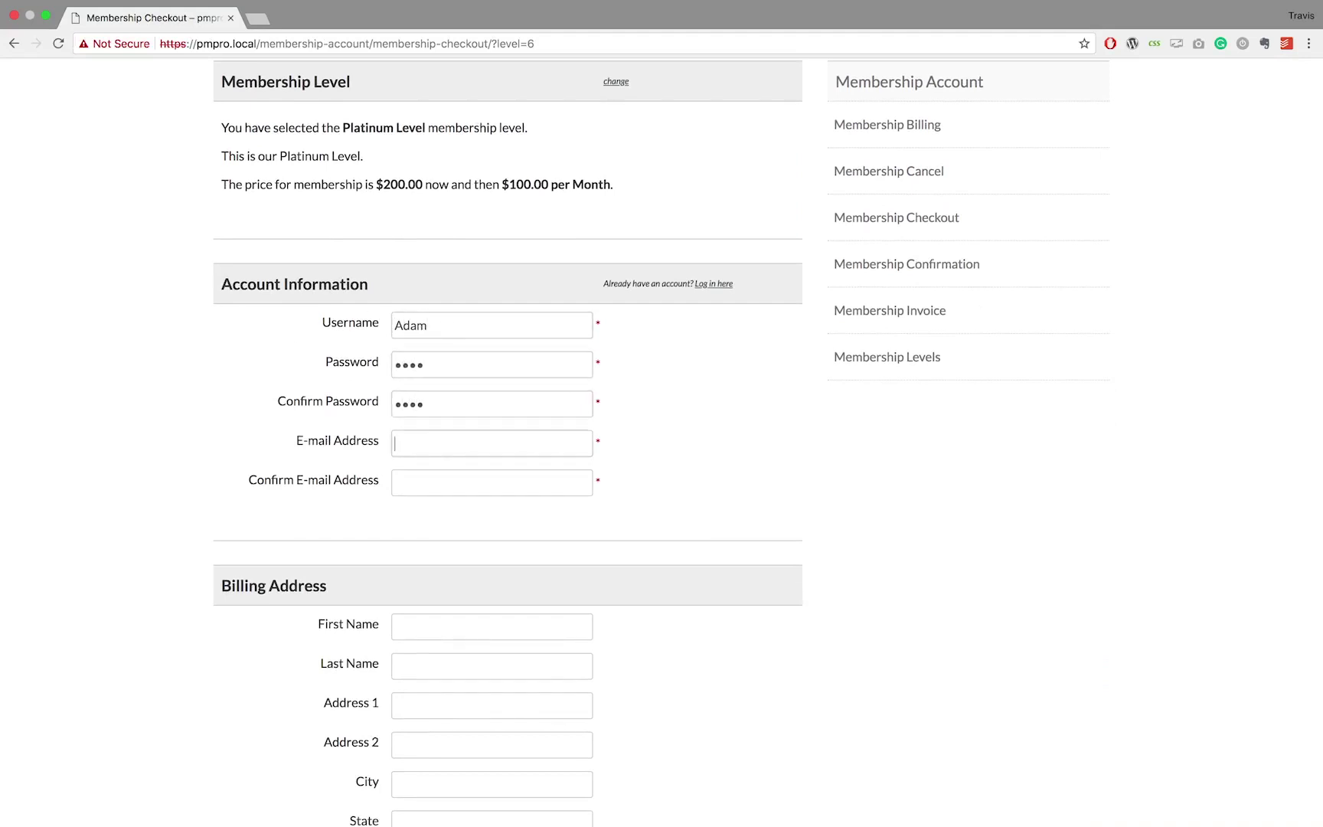
type("adam@test.com")
key("Tab")
type("adam")
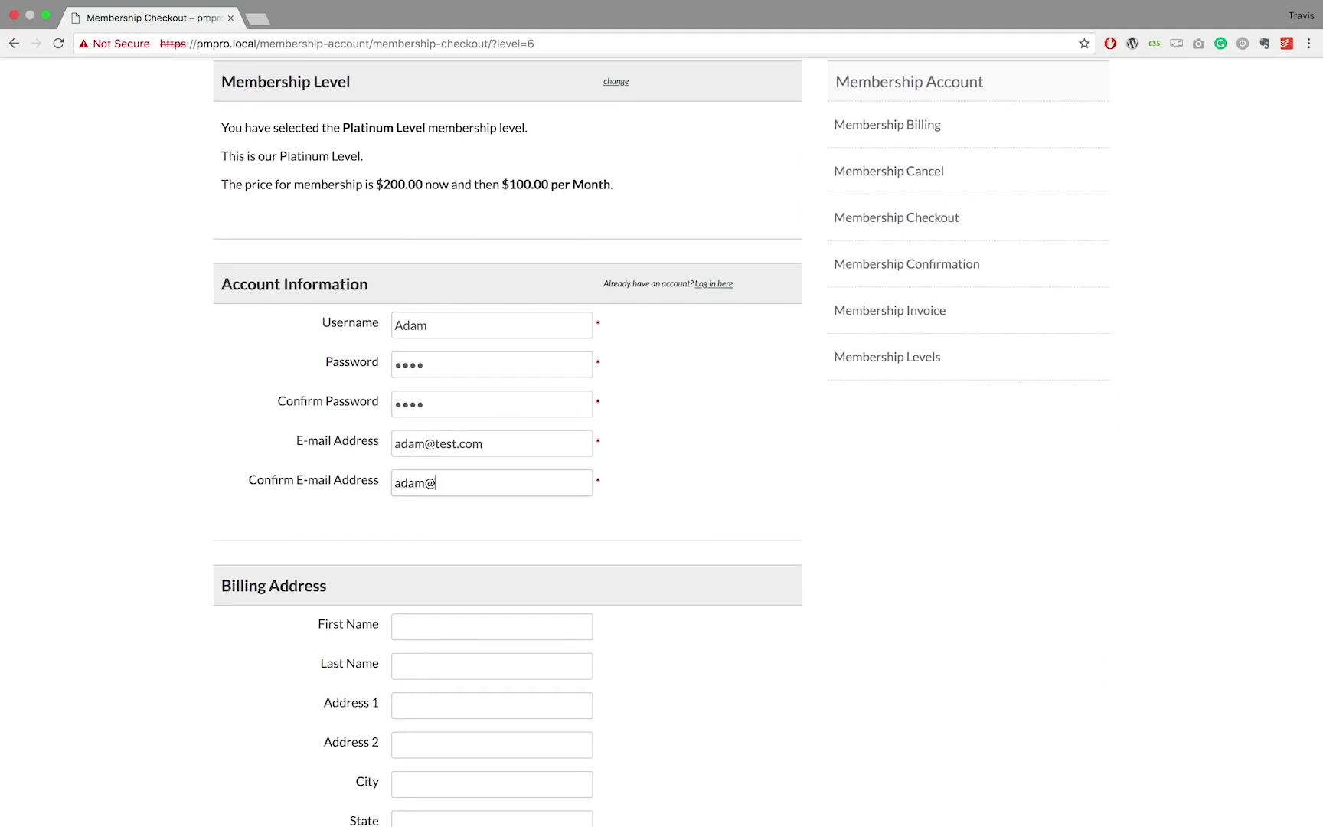
type("@test.com")
scroll(437, 369, "down", 5)
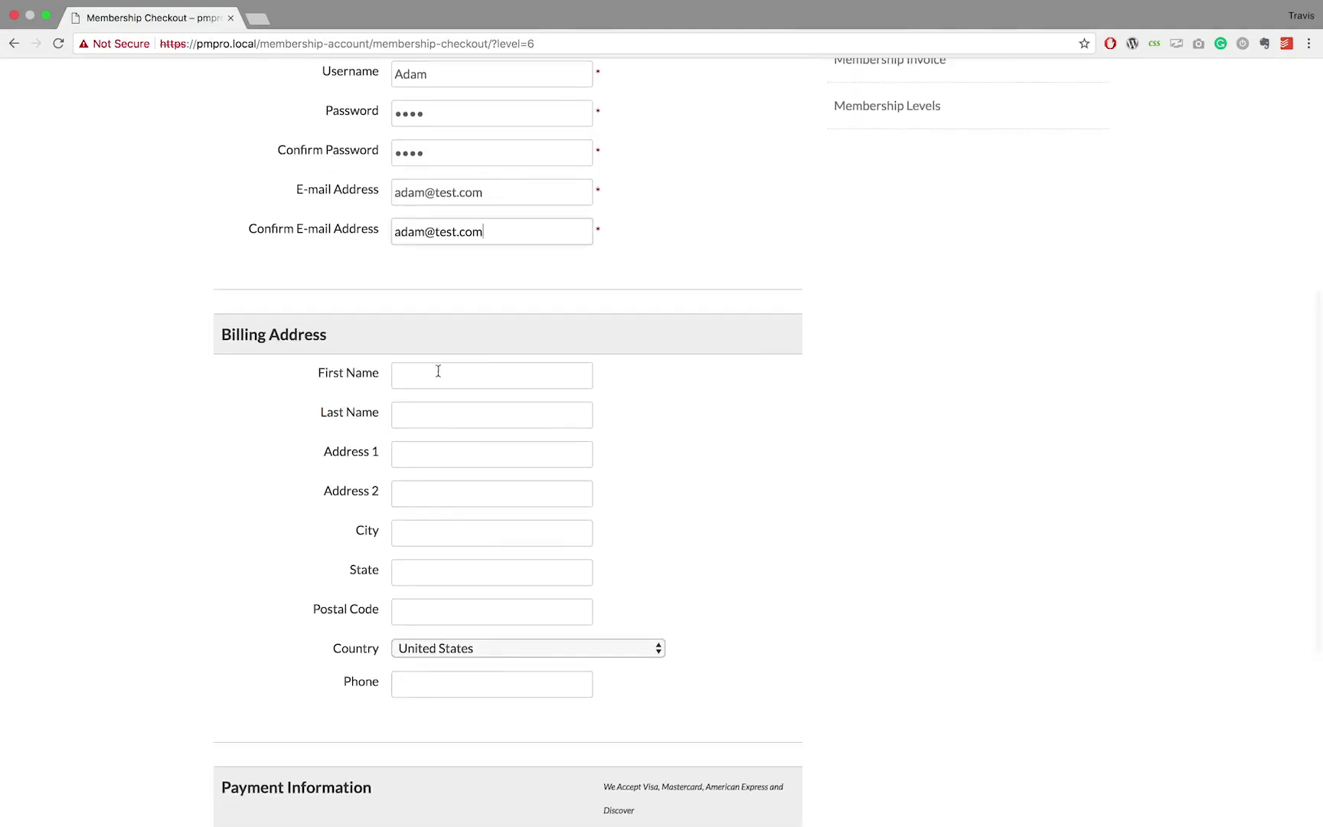
Enter the billing first name, last name and both street address lines
key("Tab")
type("Adam")
key("Tab")
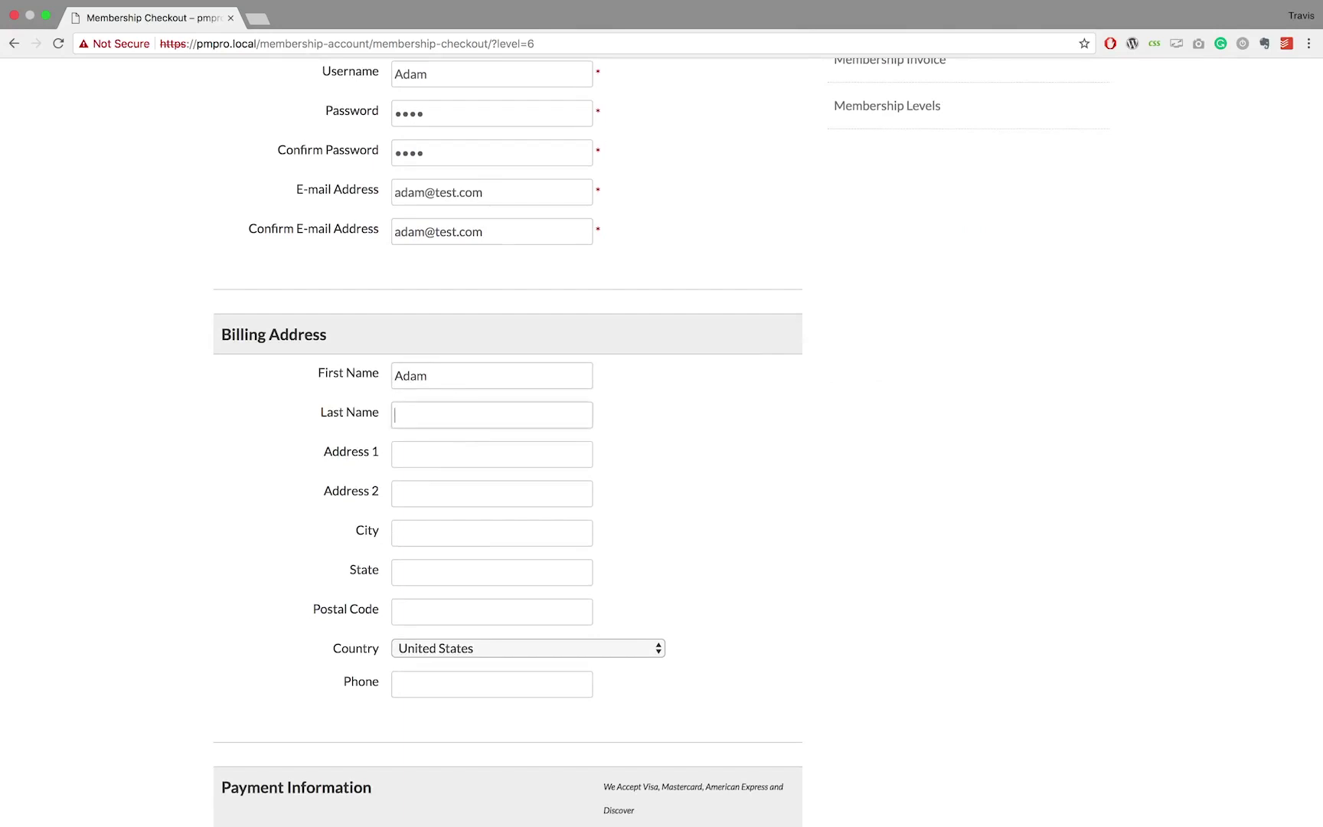
type("Jones")
key("Tab")
type("123 Test Add")
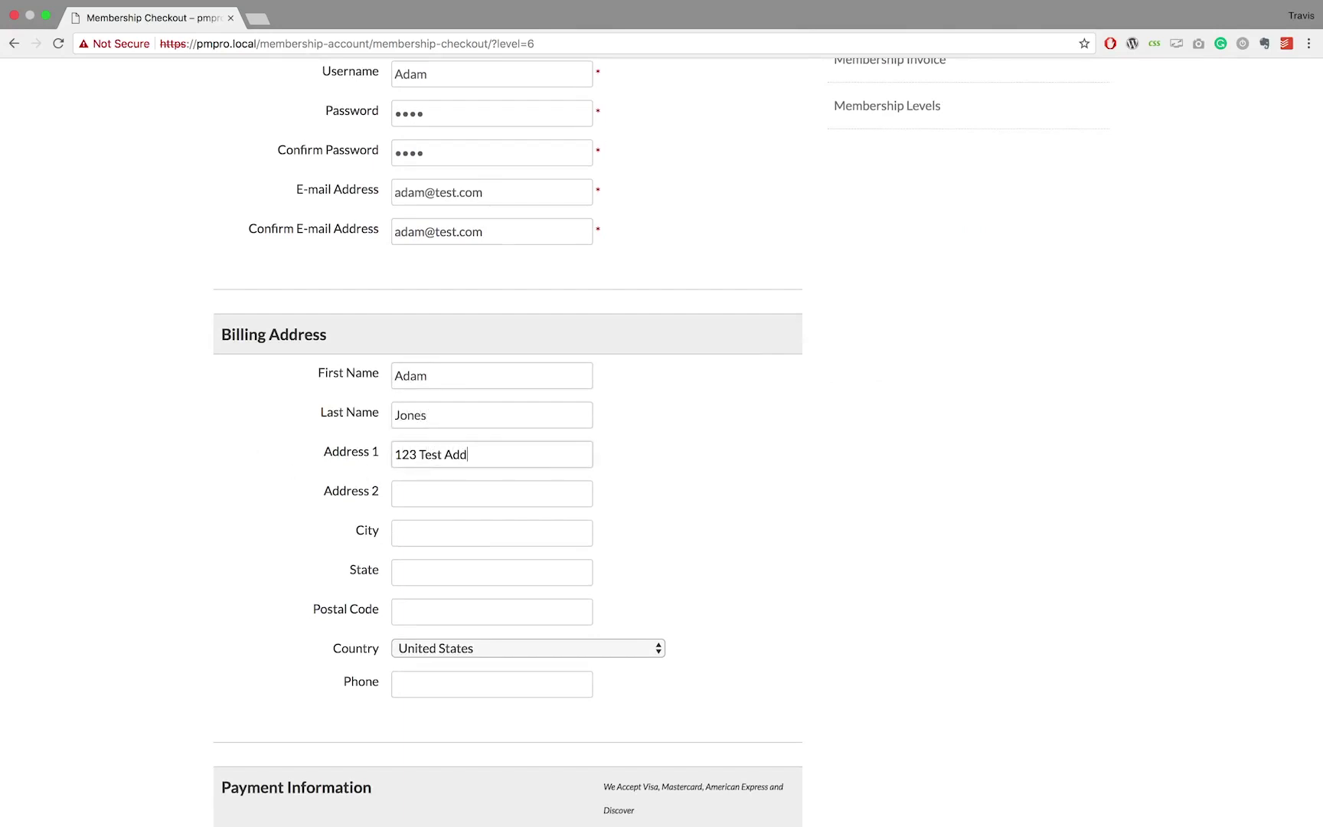
type("reasa")
type("ss")
left_click(419, 502)
type("test avenue")
Fill in the billing city, state and postal code, then go to the phone field
left_click(394, 536)
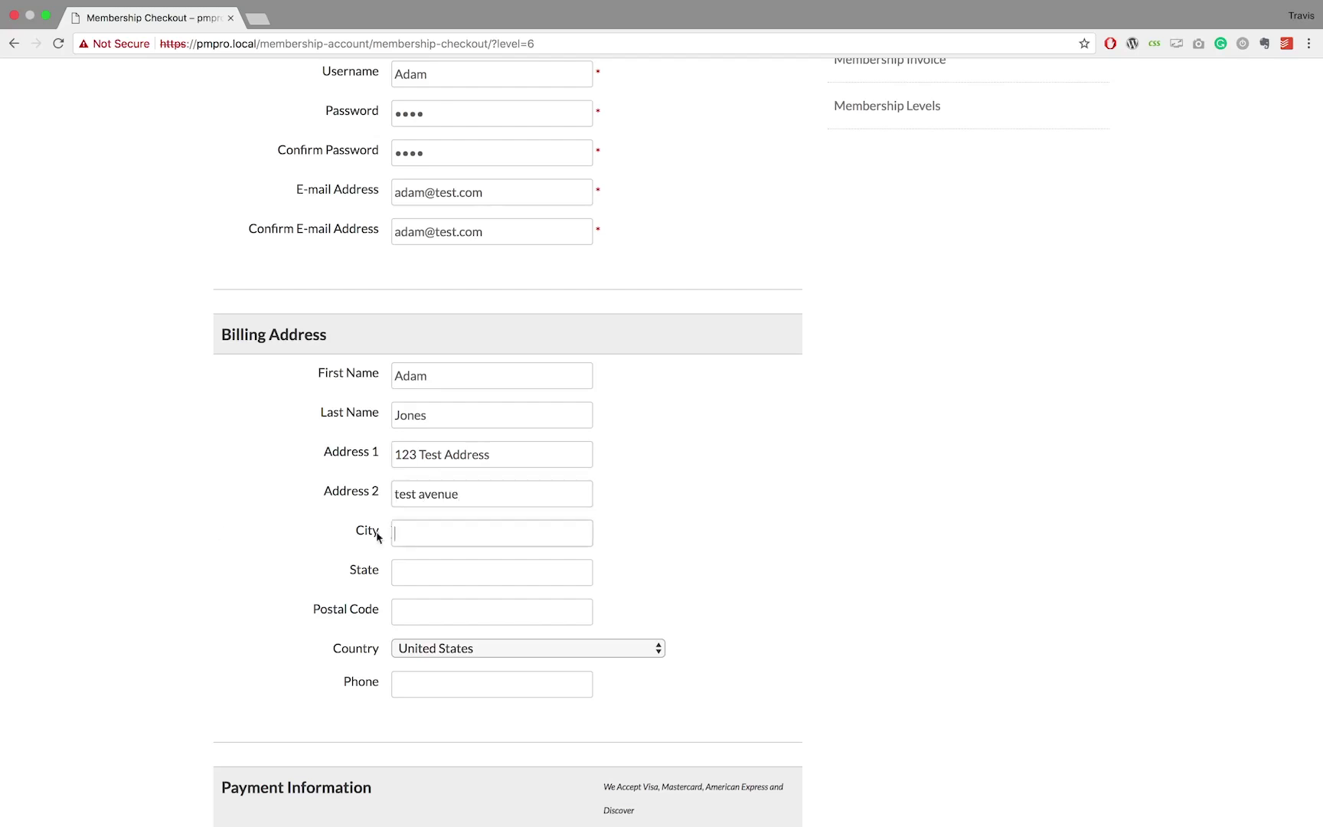
type("Pretend City")
key("Tab")
type("Ne")
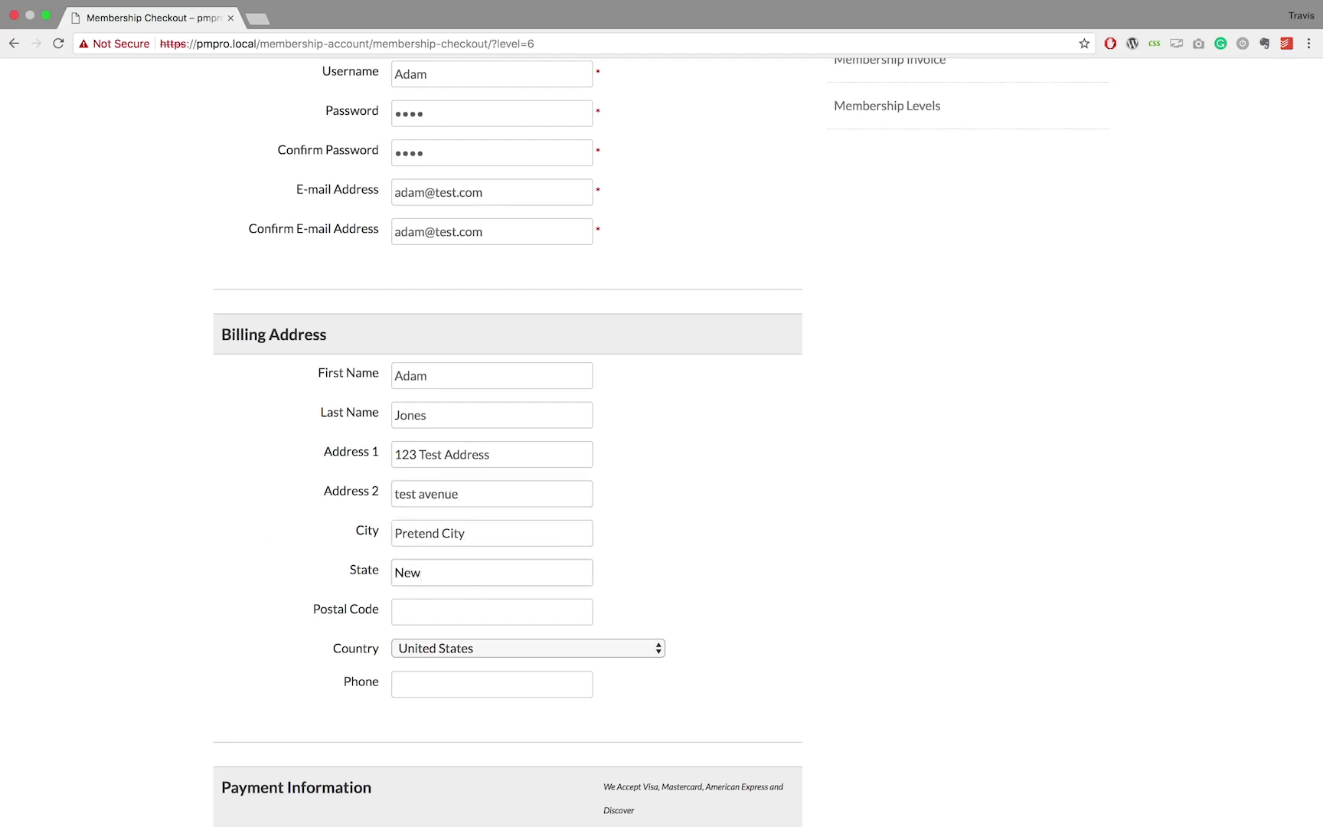
left_click(419, 611)
type("1234")
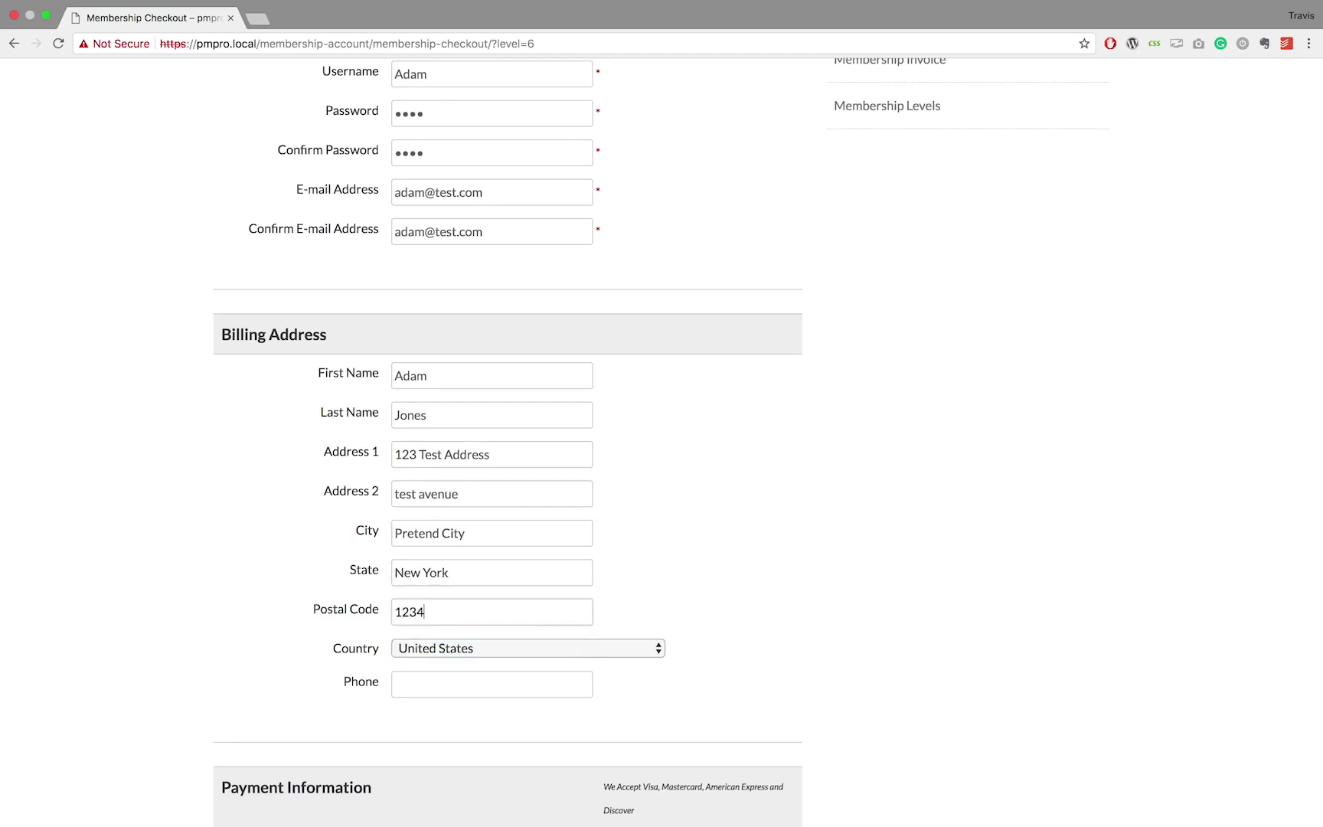
scroll(268, 582, "down", 3)
left_click(435, 487)
Enter the billing phone number and the card number
type("1234567890")
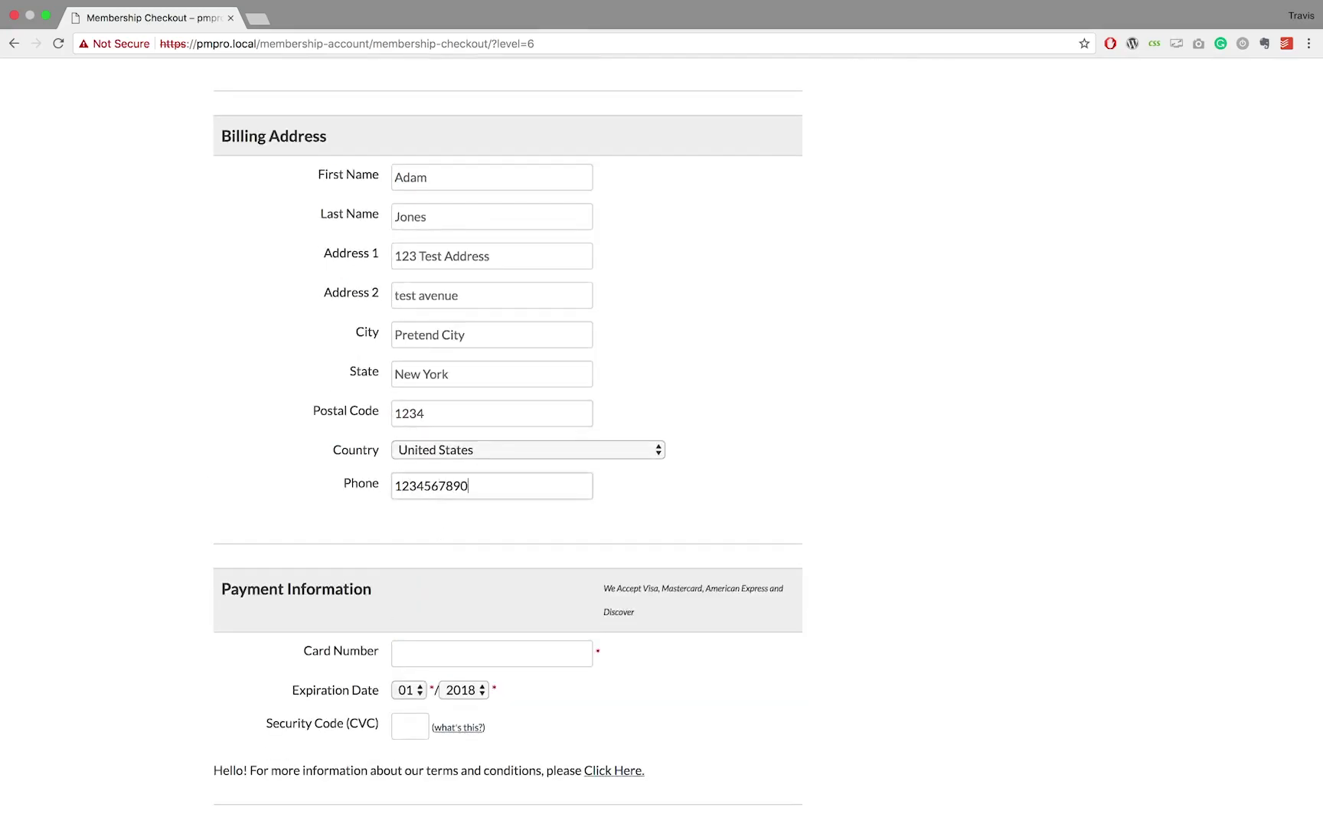
scroll(378, 460, "down", 3)
key("Tab")
type("12")
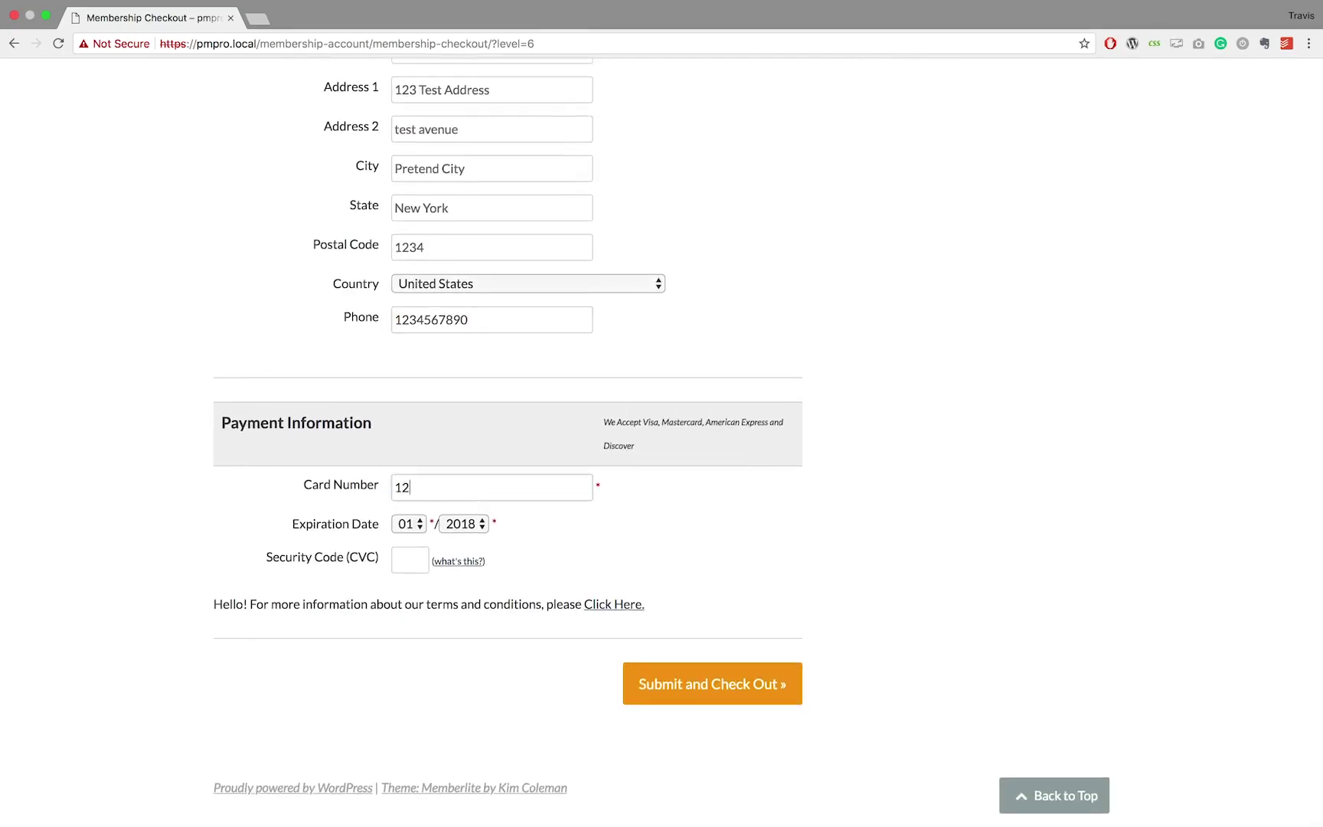
type("34567890")
Set the card expiry year to 2022, enter the security code, and submit the checkout
left_click(464, 524)
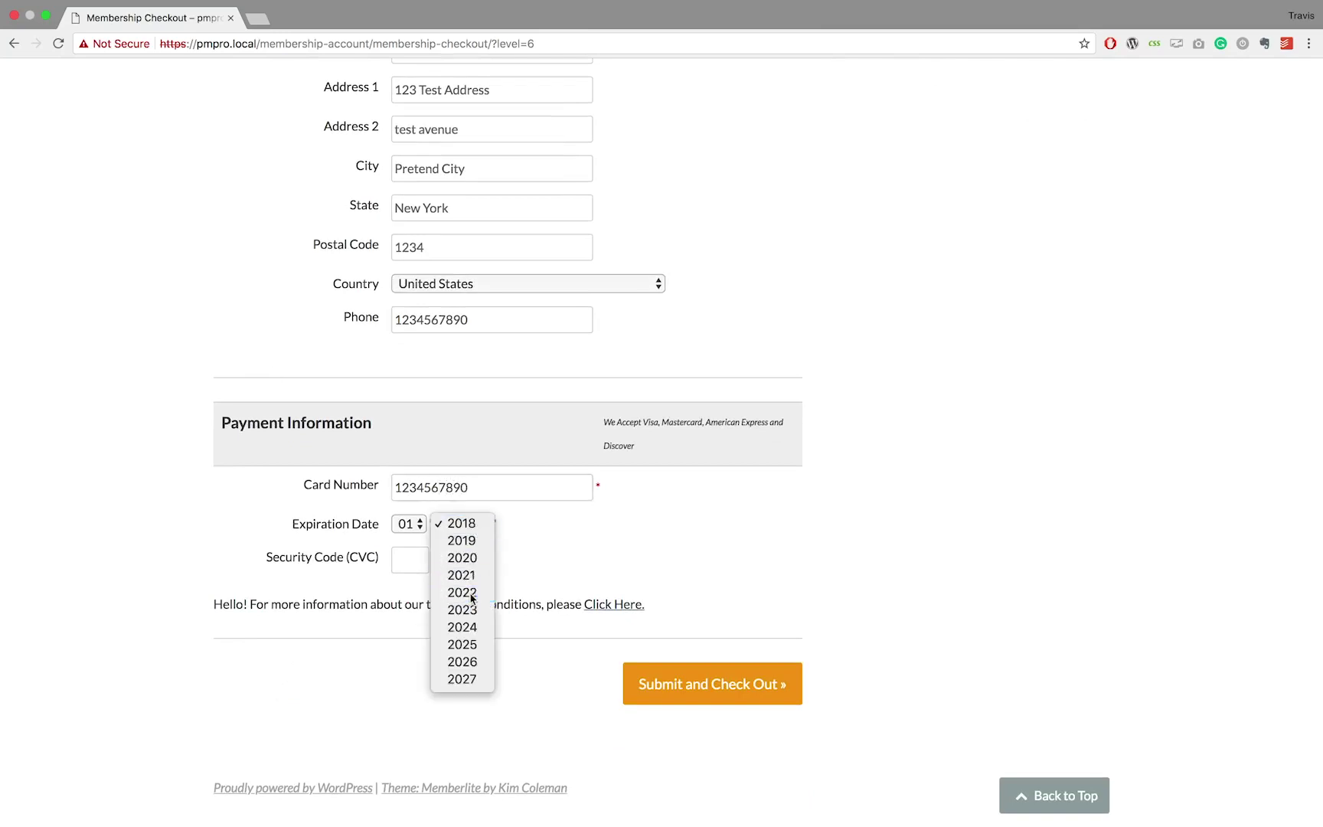
left_click(470, 592)
left_click(395, 562)
type("123")
left_click(653, 693)
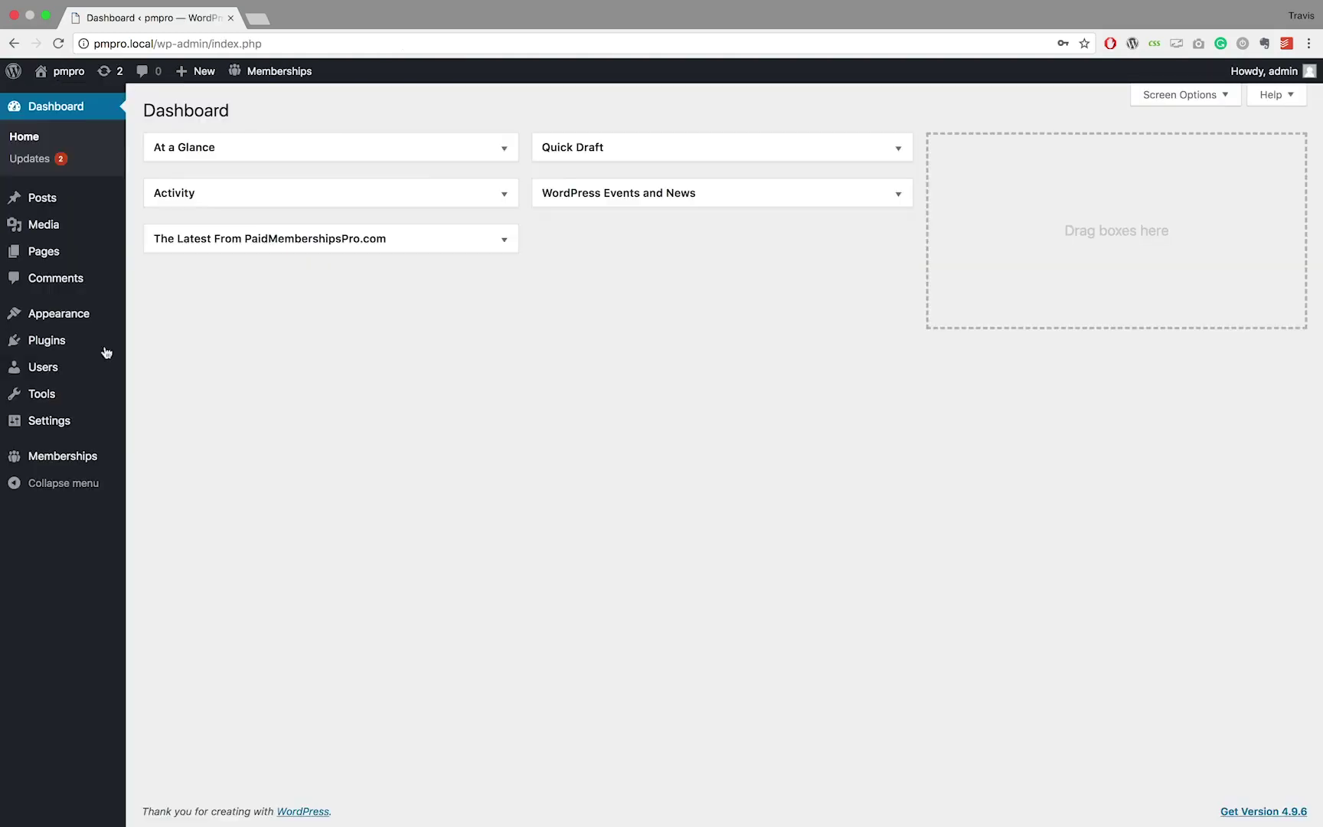
Open the existing member's profile from All Users and review its Platinum Level membership
mouse_move(50, 369)
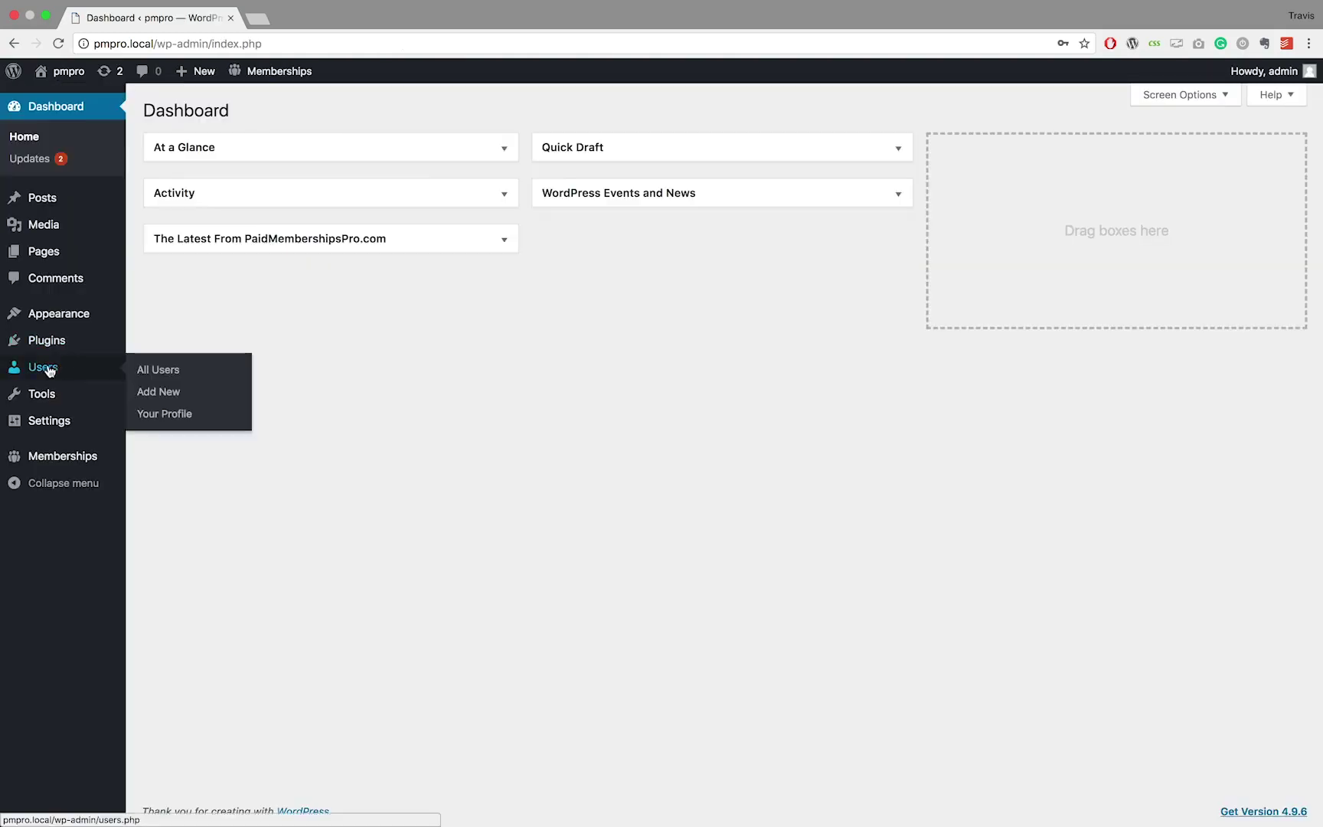
left_click(161, 373)
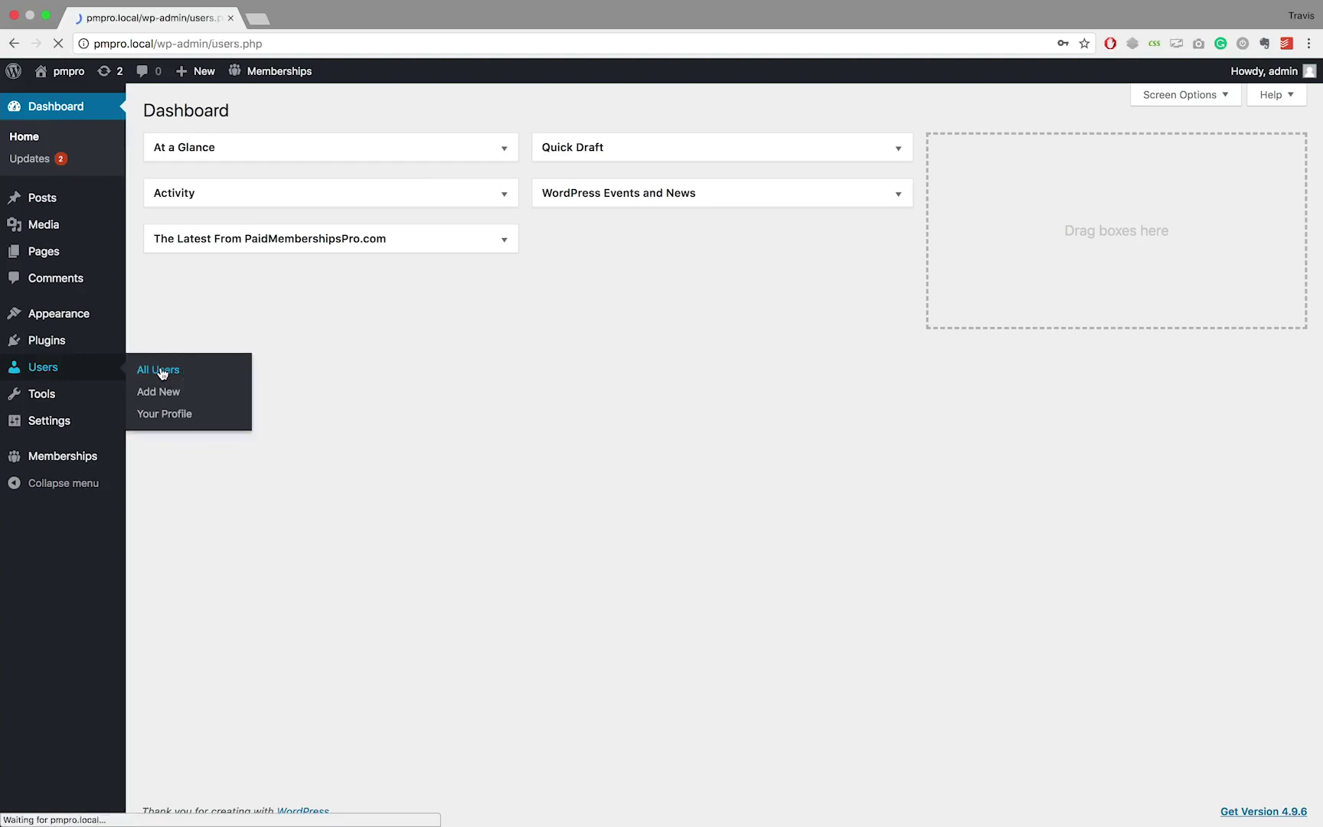
mouse_move(229, 232)
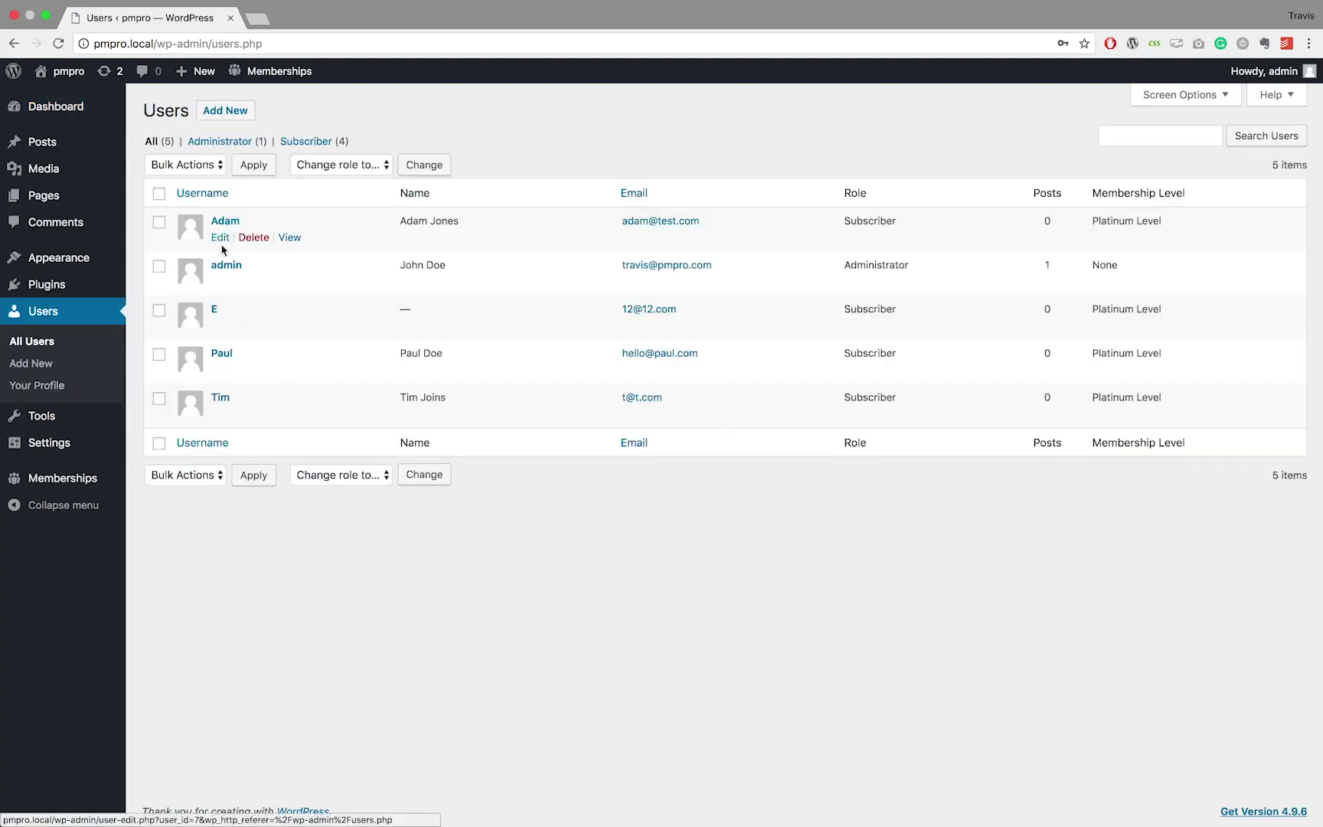
left_click(224, 222)
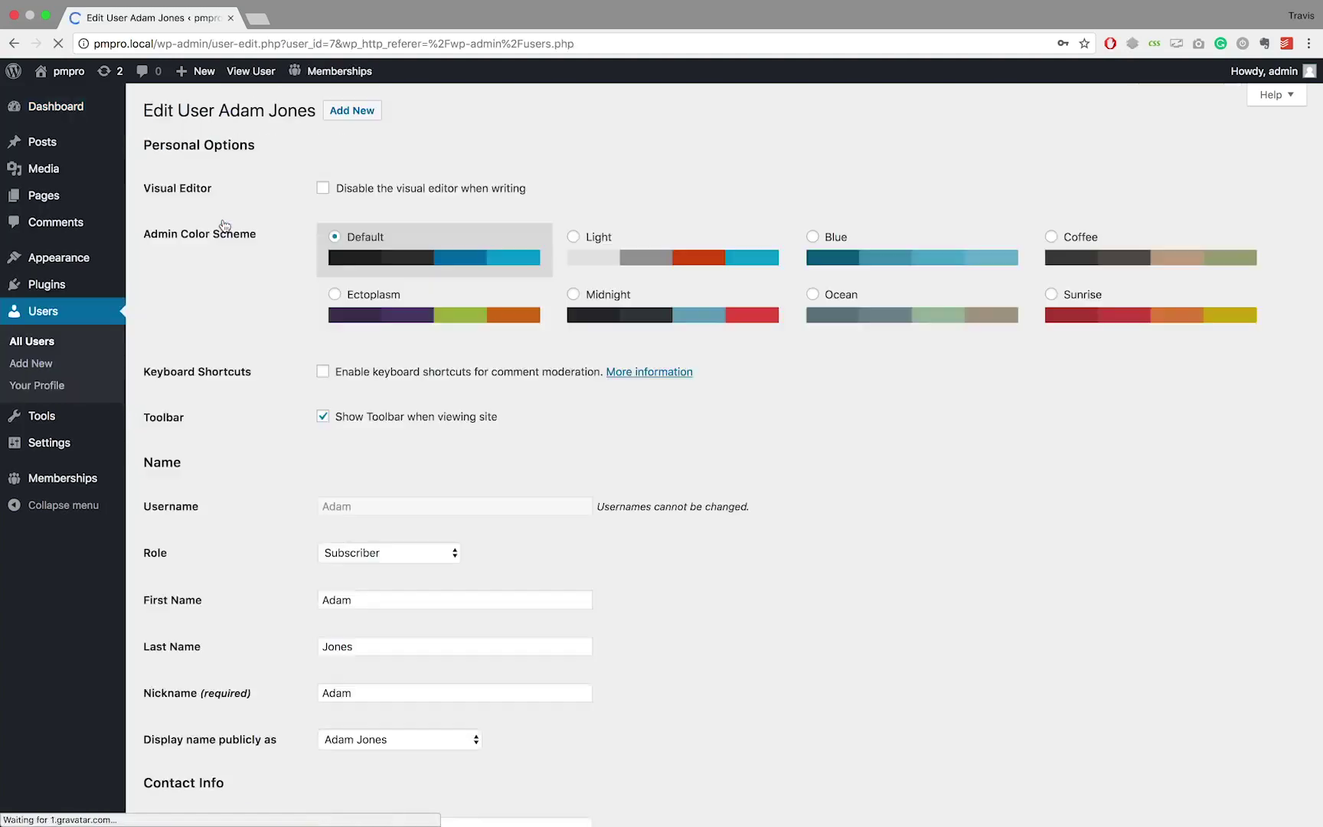
scroll(225, 225, "down", 1)
scroll(224, 226, "down", 10)
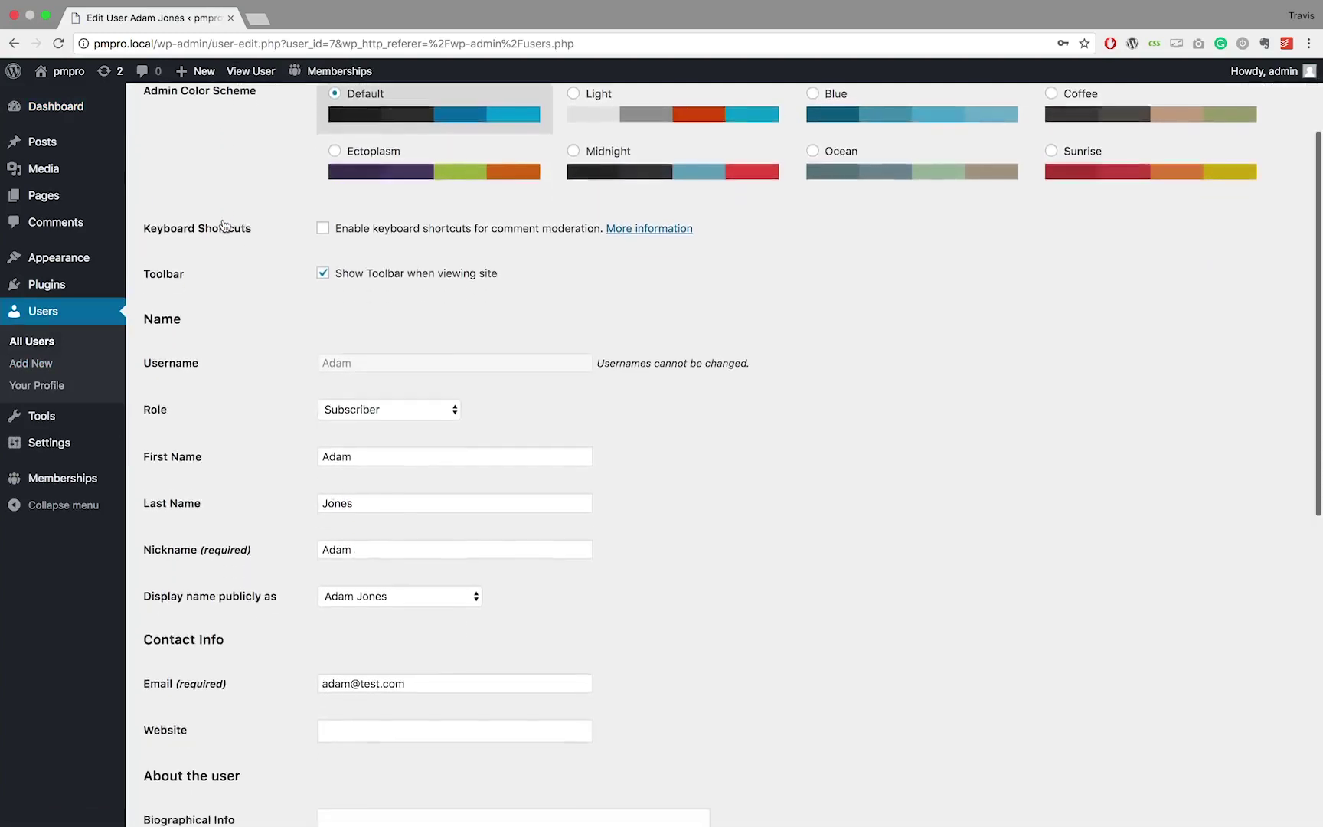
scroll(225, 226, "down", 7)
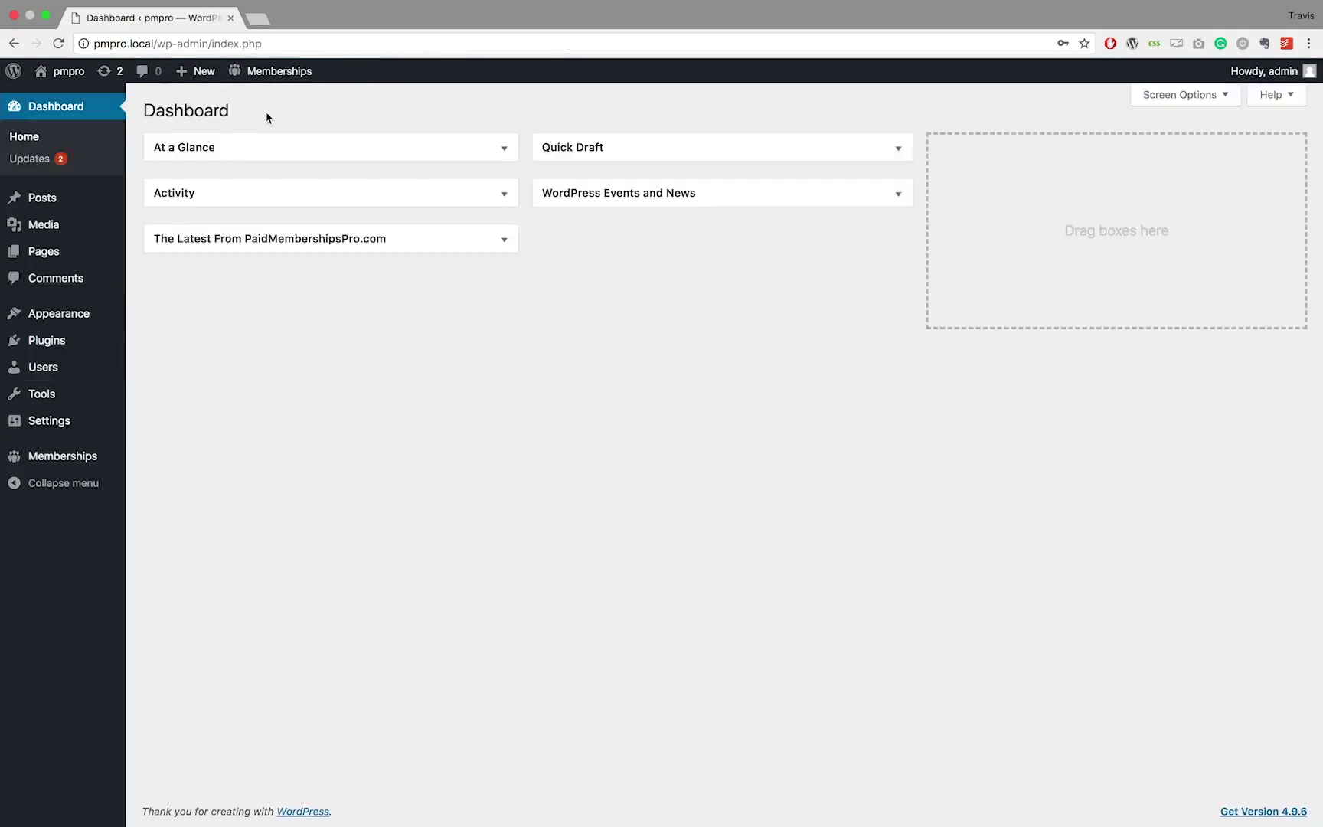
Add a new user account with its username, e-mail, first name and last name
left_click(54, 377)
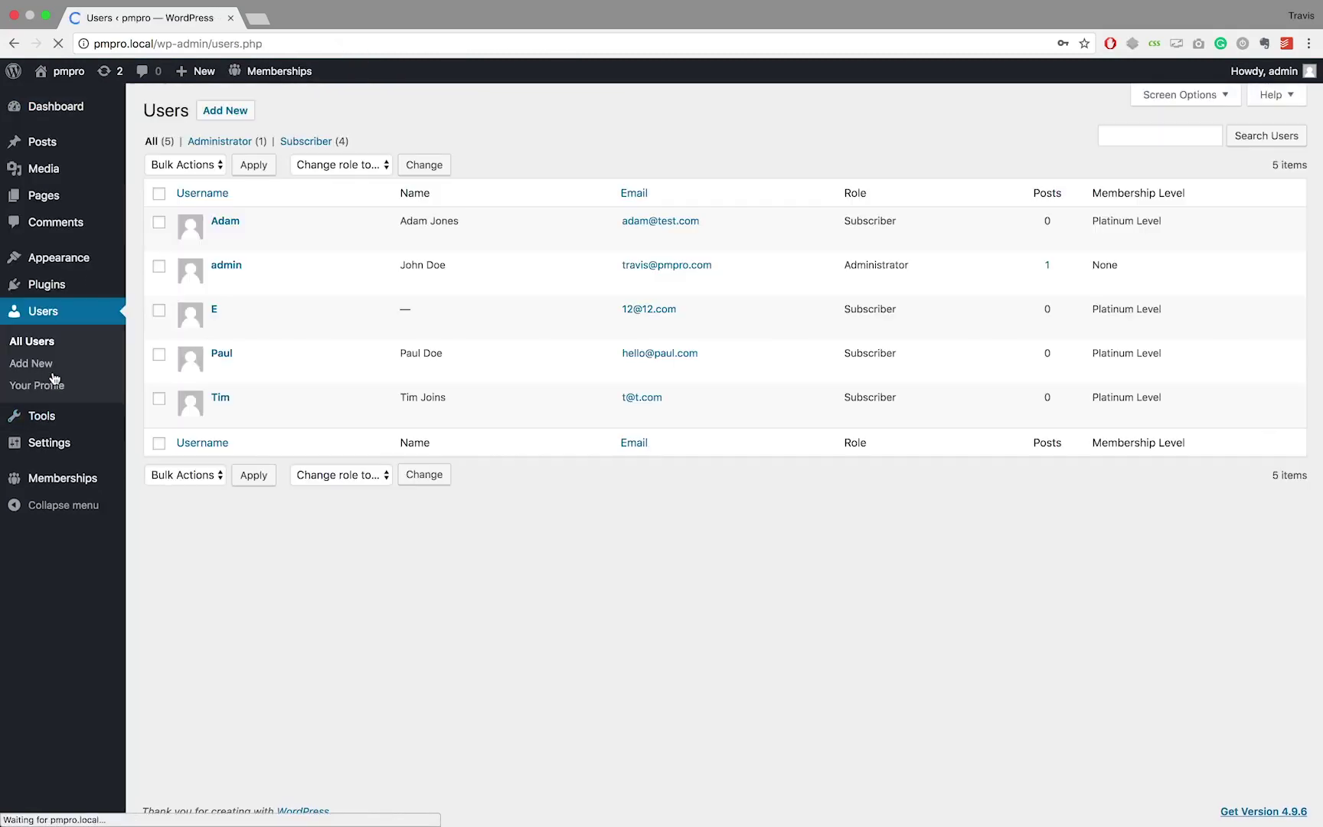
left_click(225, 110)
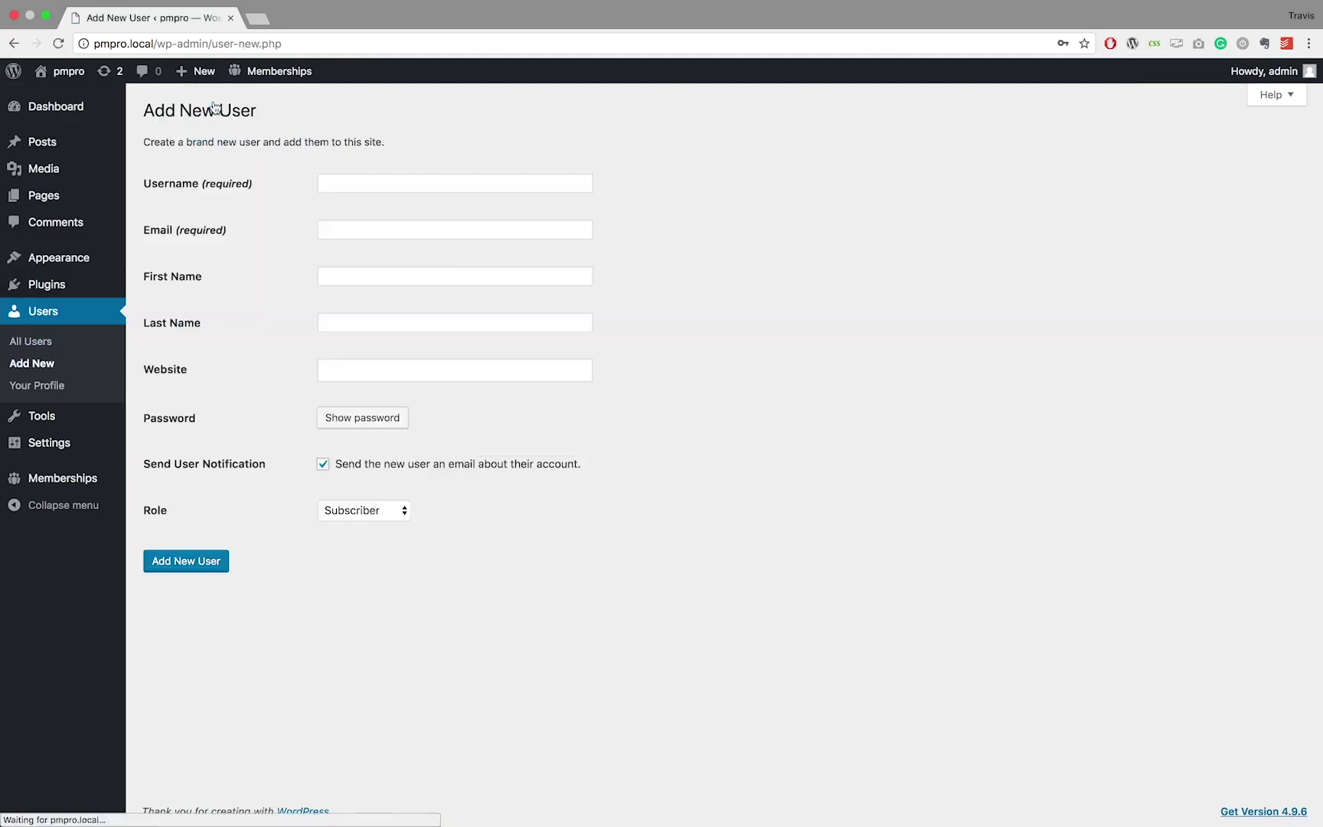
left_click(350, 184)
type("Peter")
left_click(338, 229)
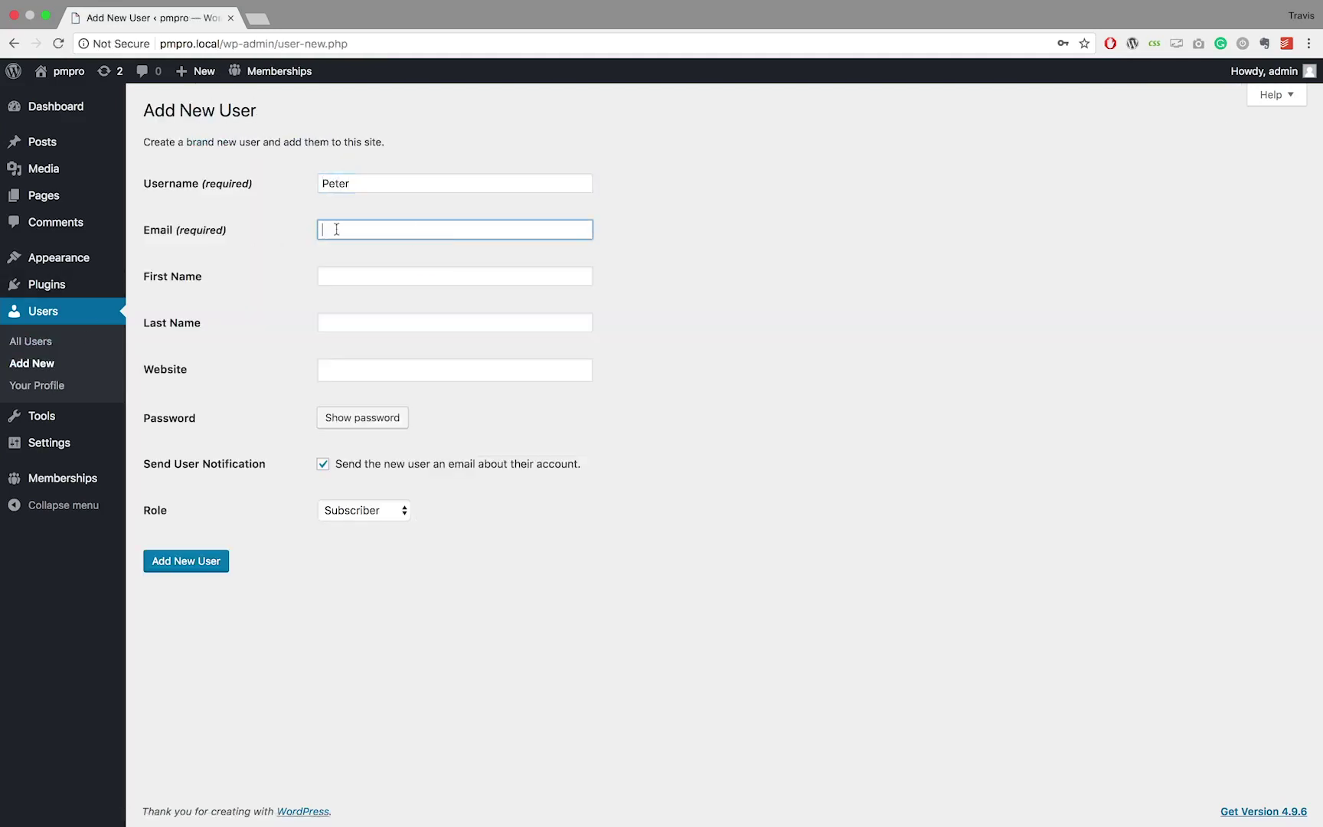
type("peter@test.com")
key("Tab")
type("Peter")
left_click(380, 326)
type("D")
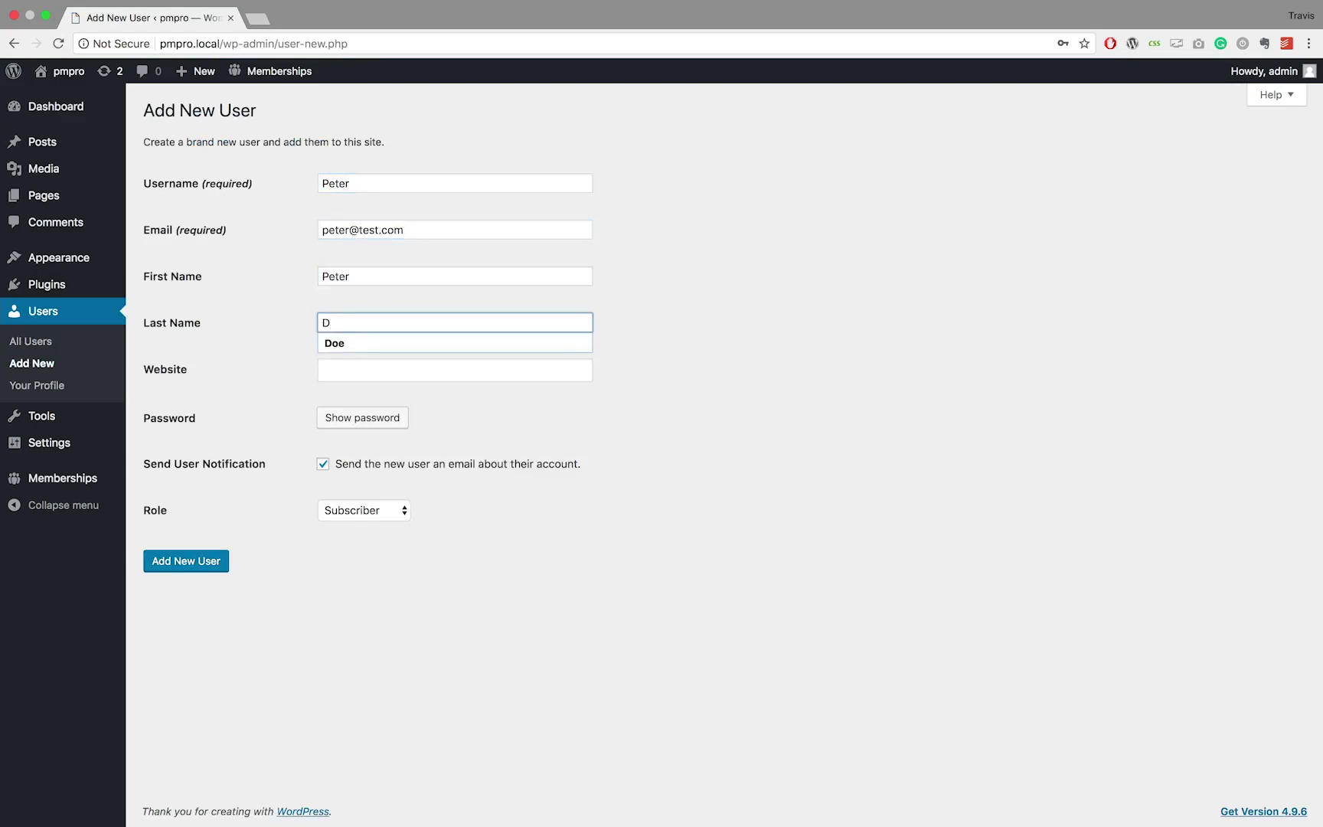
type("oe")
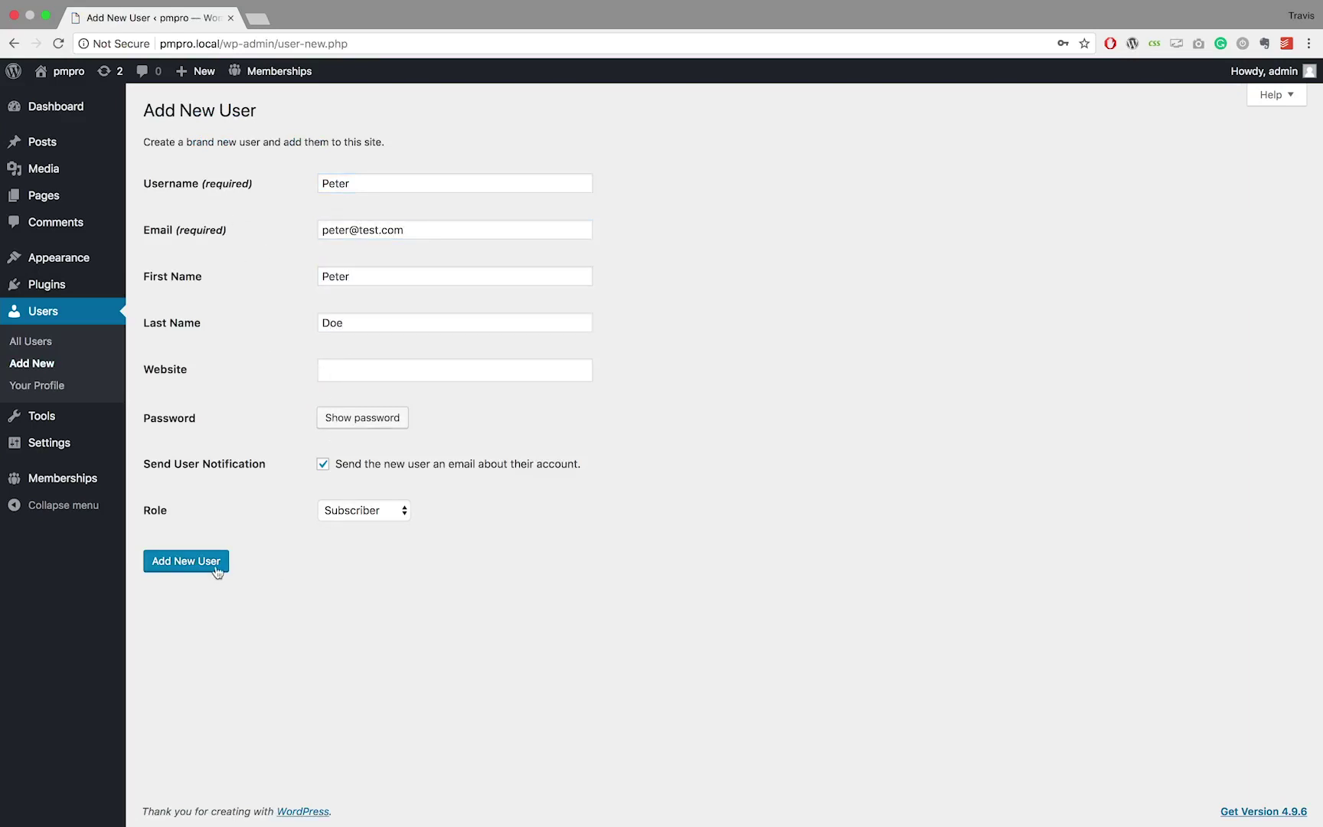
left_click(218, 571)
left_click(56, 106)
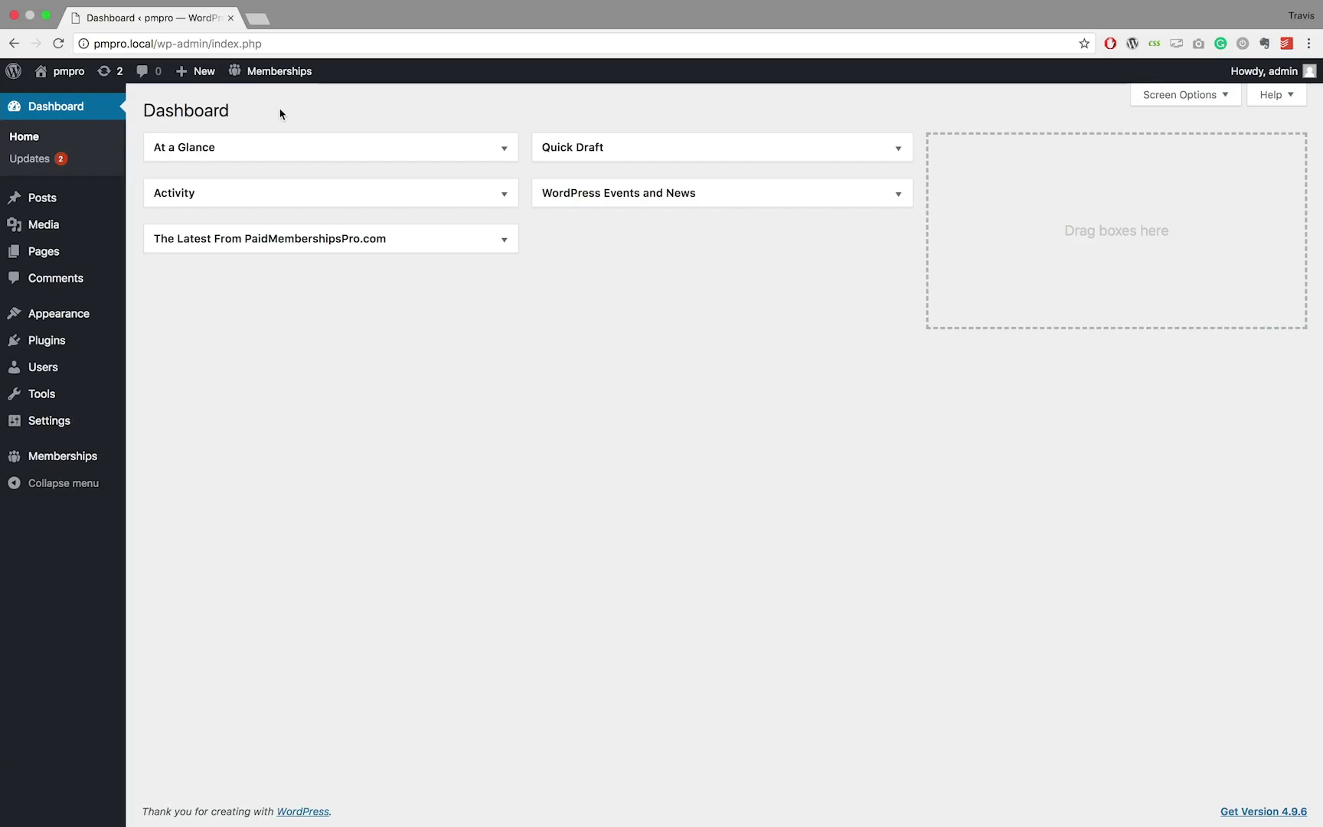
Open the new user's Edit User page and scroll to its Membership Level section
left_click(72, 371)
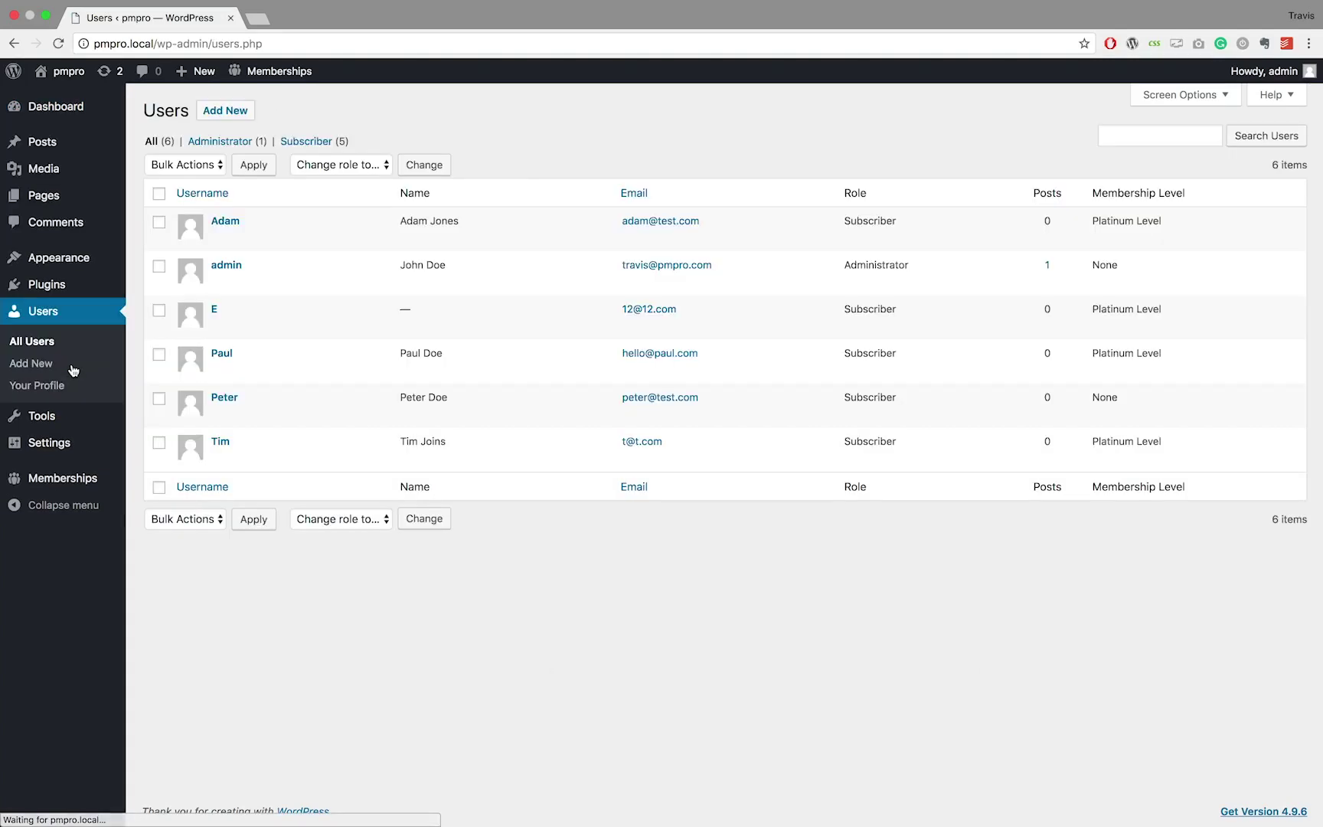
mouse_move(219, 397)
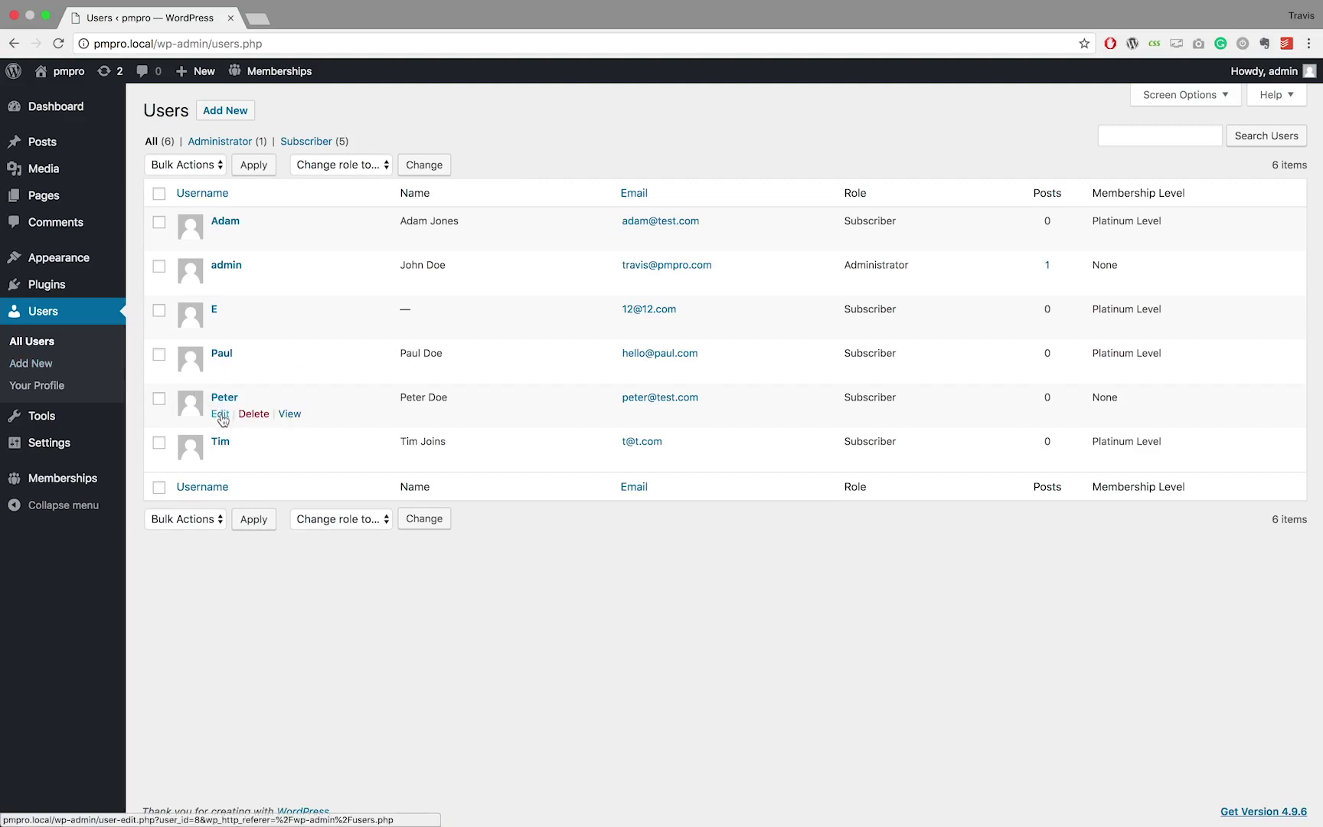
left_click(220, 414)
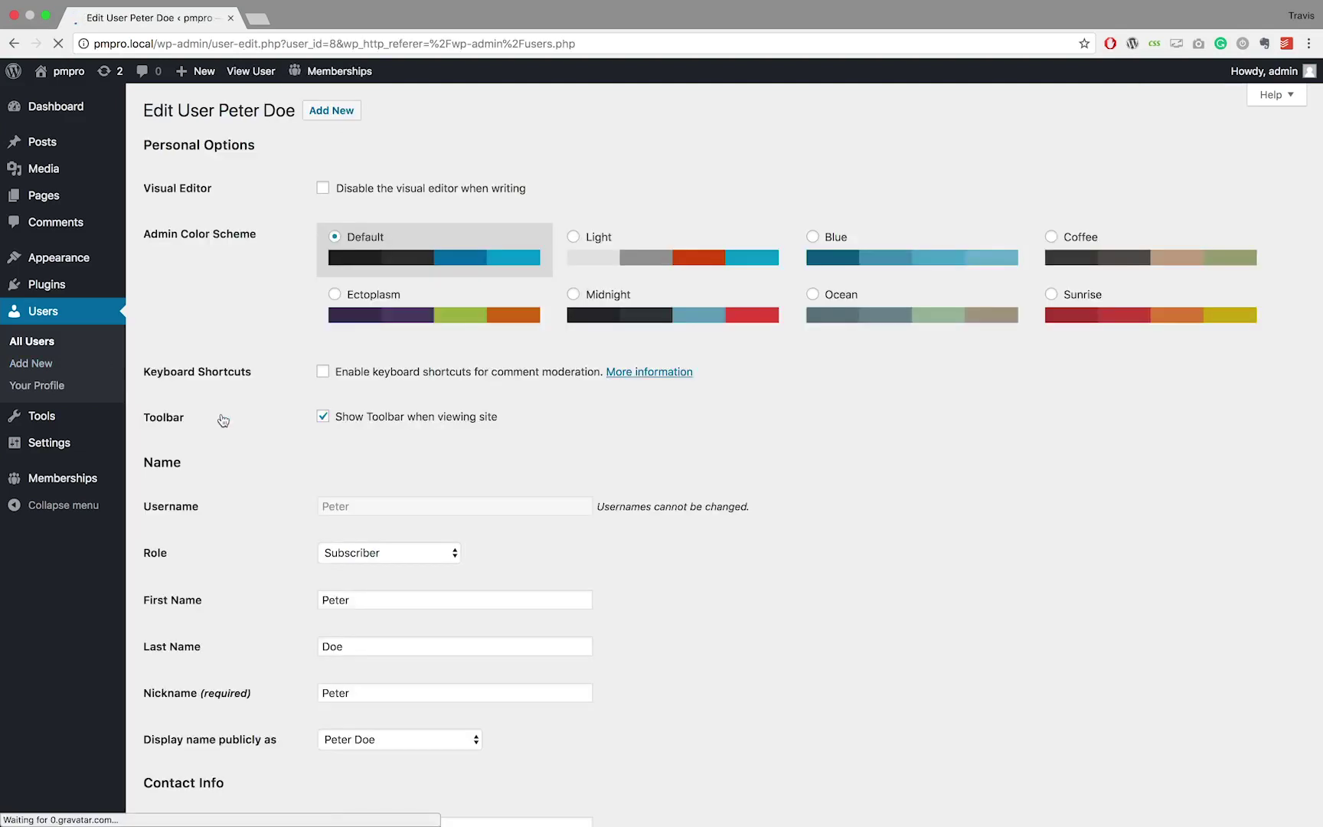
scroll(263, 308, "down", 5)
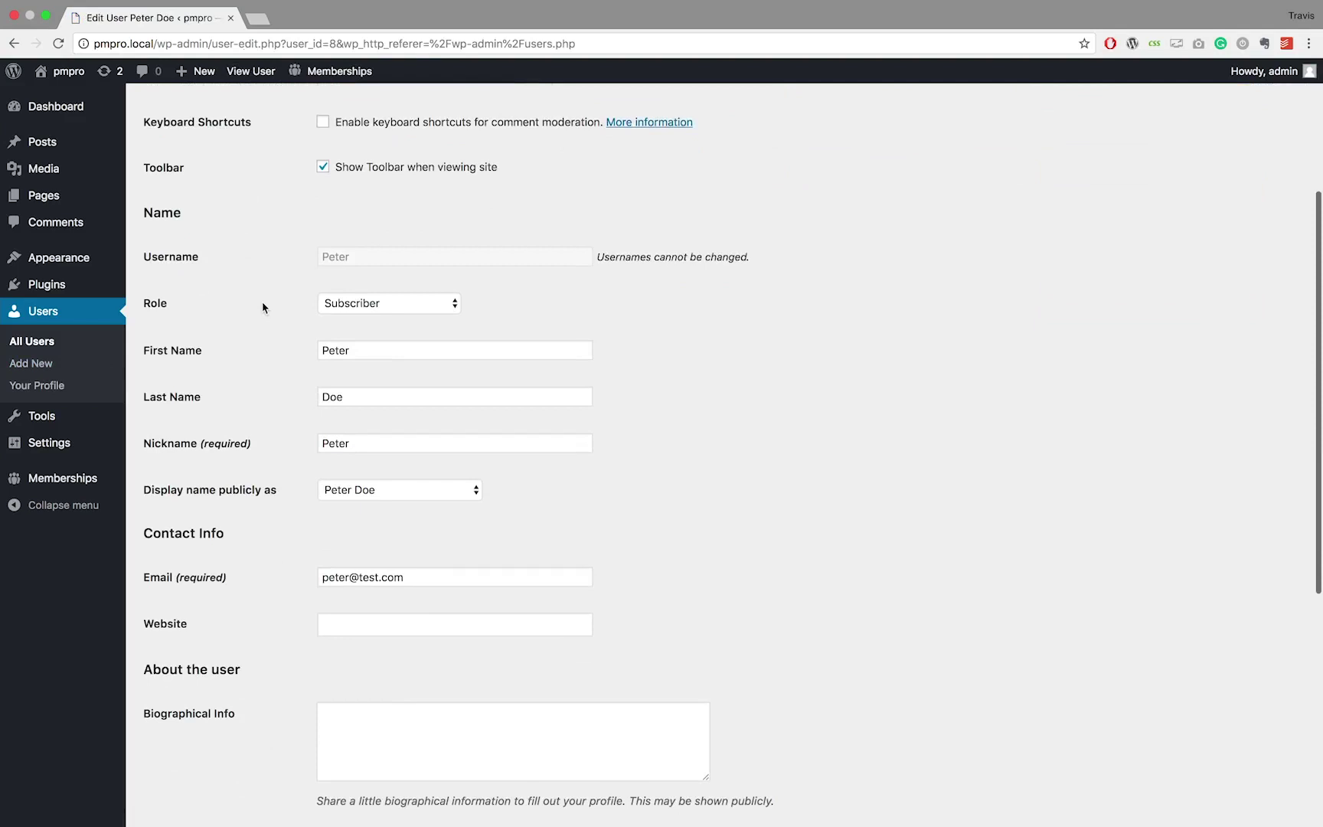
scroll(263, 308, "down", 5)
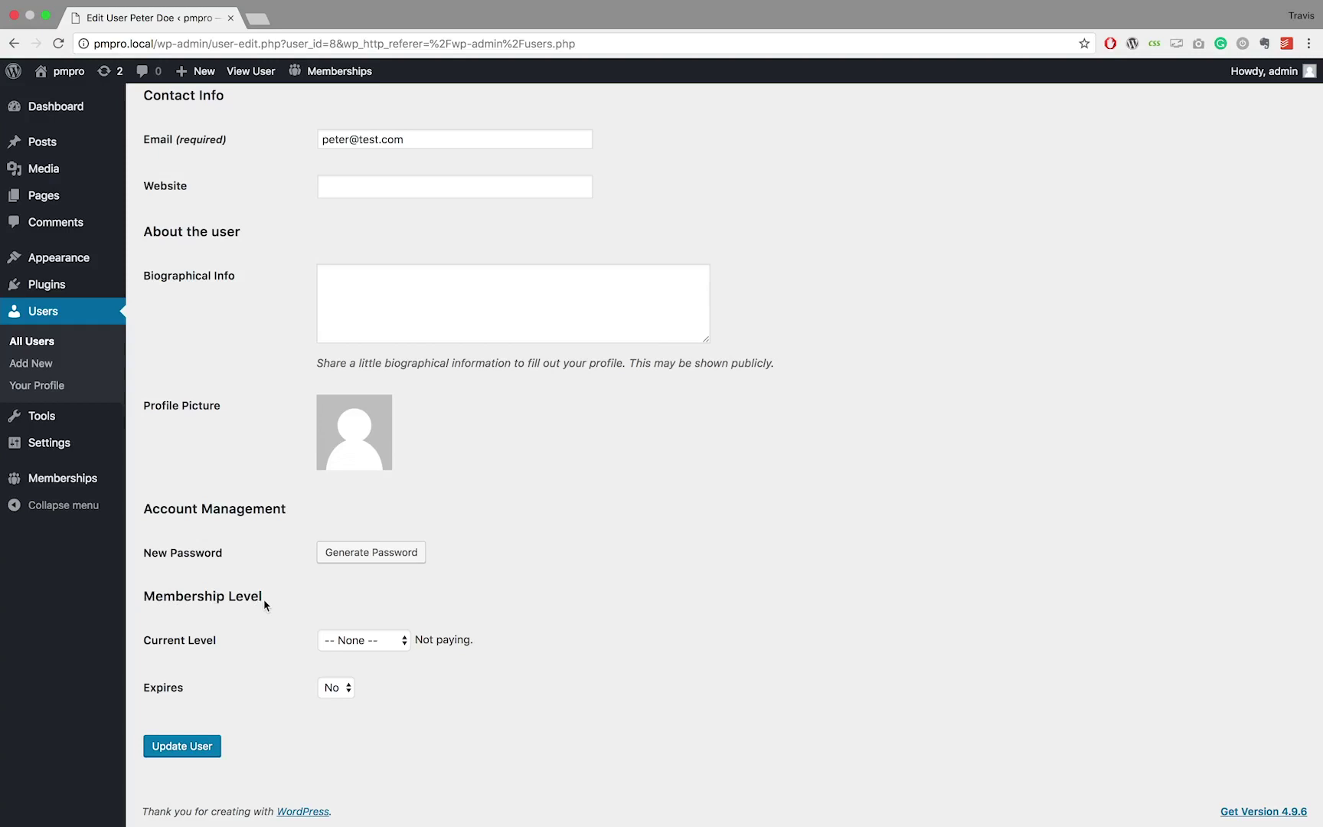
Set the new user's Current Level to Platinum Level
left_click(363, 642)
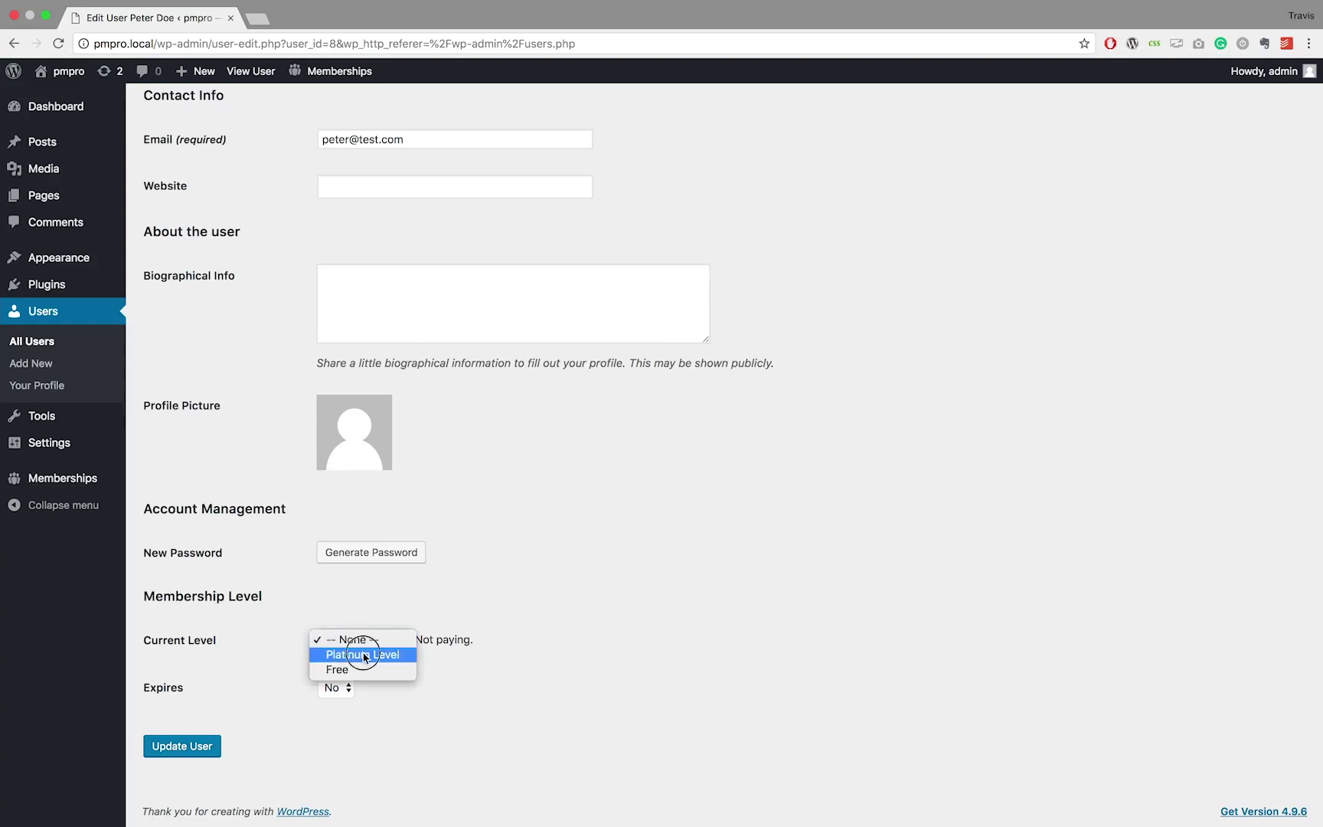
left_click(364, 656)
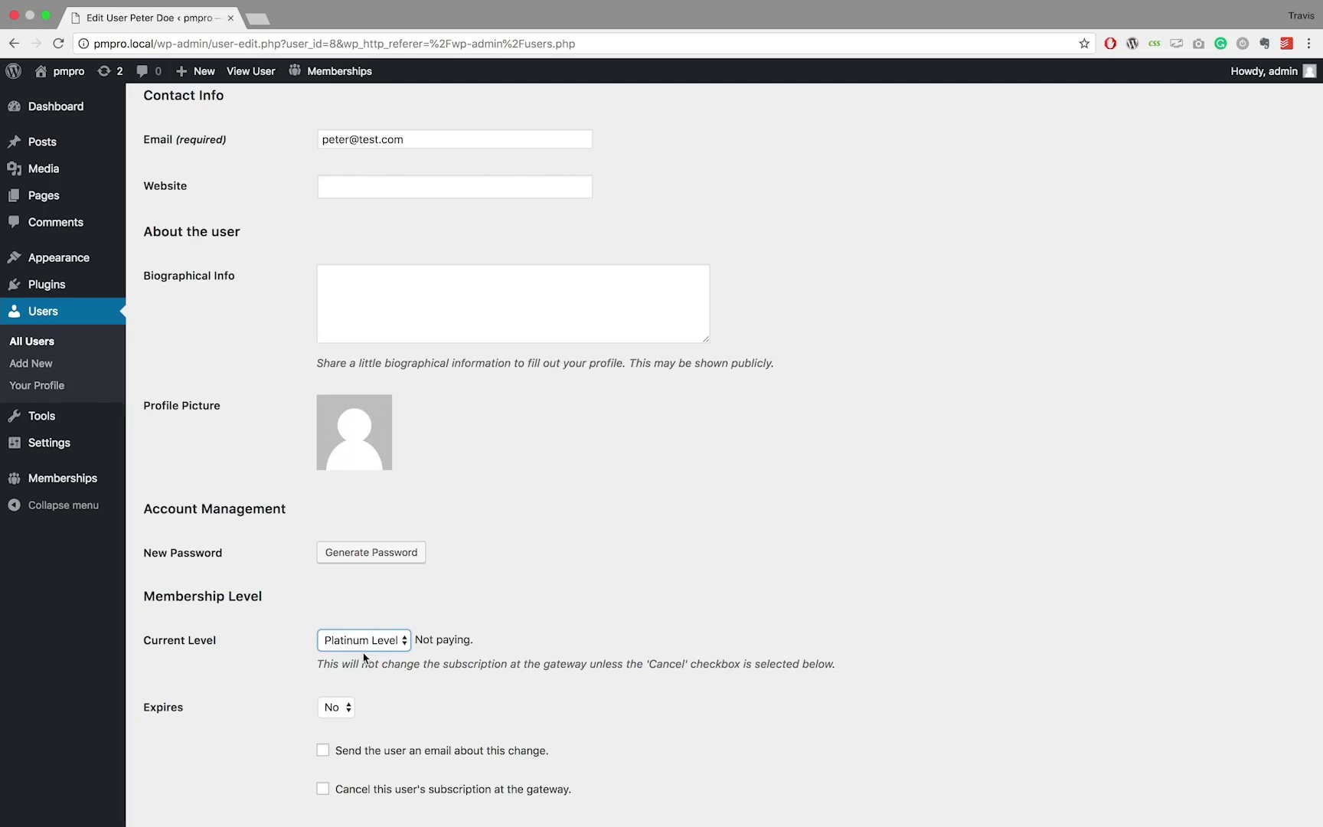
scroll(365, 657, "down", 3)
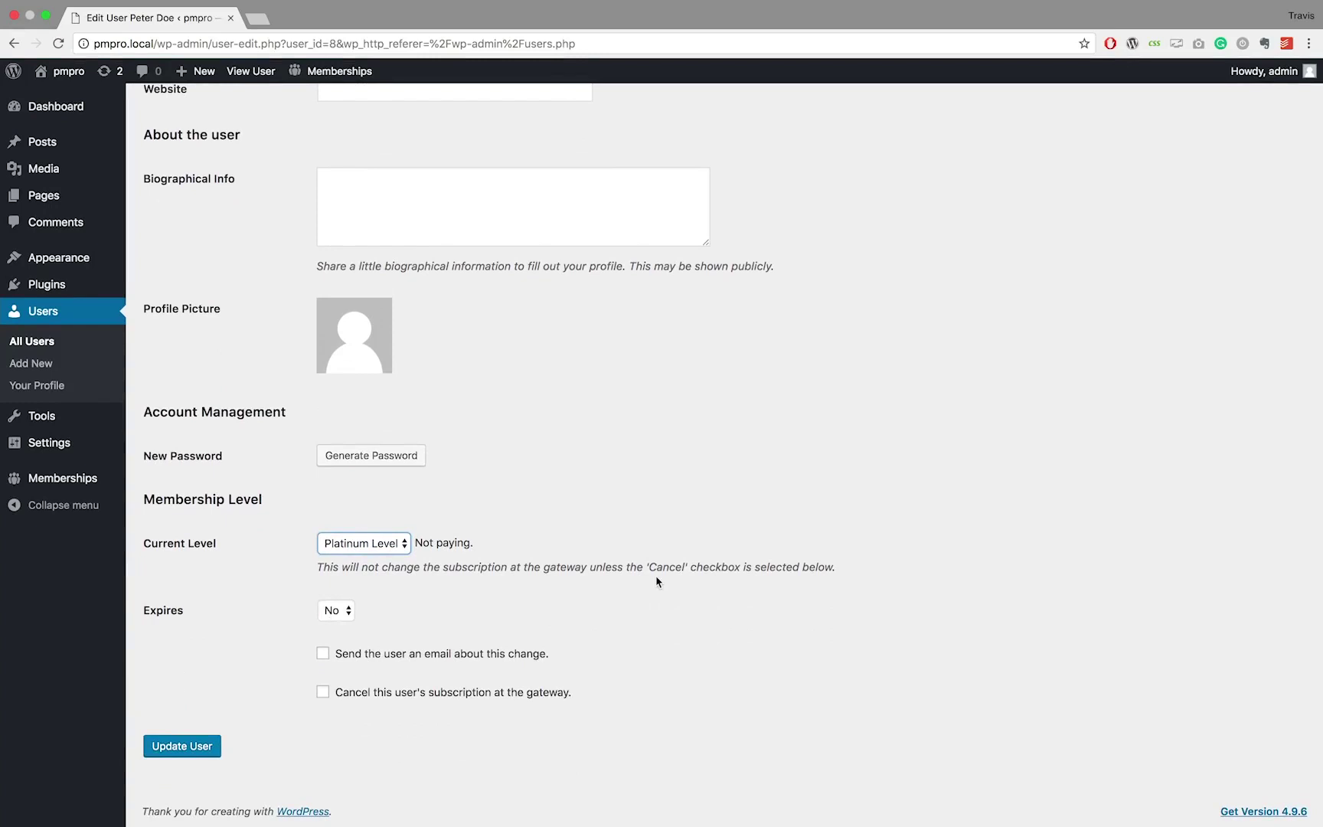
Make the membership expire on Oct 18 2019 and email the user about the change
left_click(349, 612)
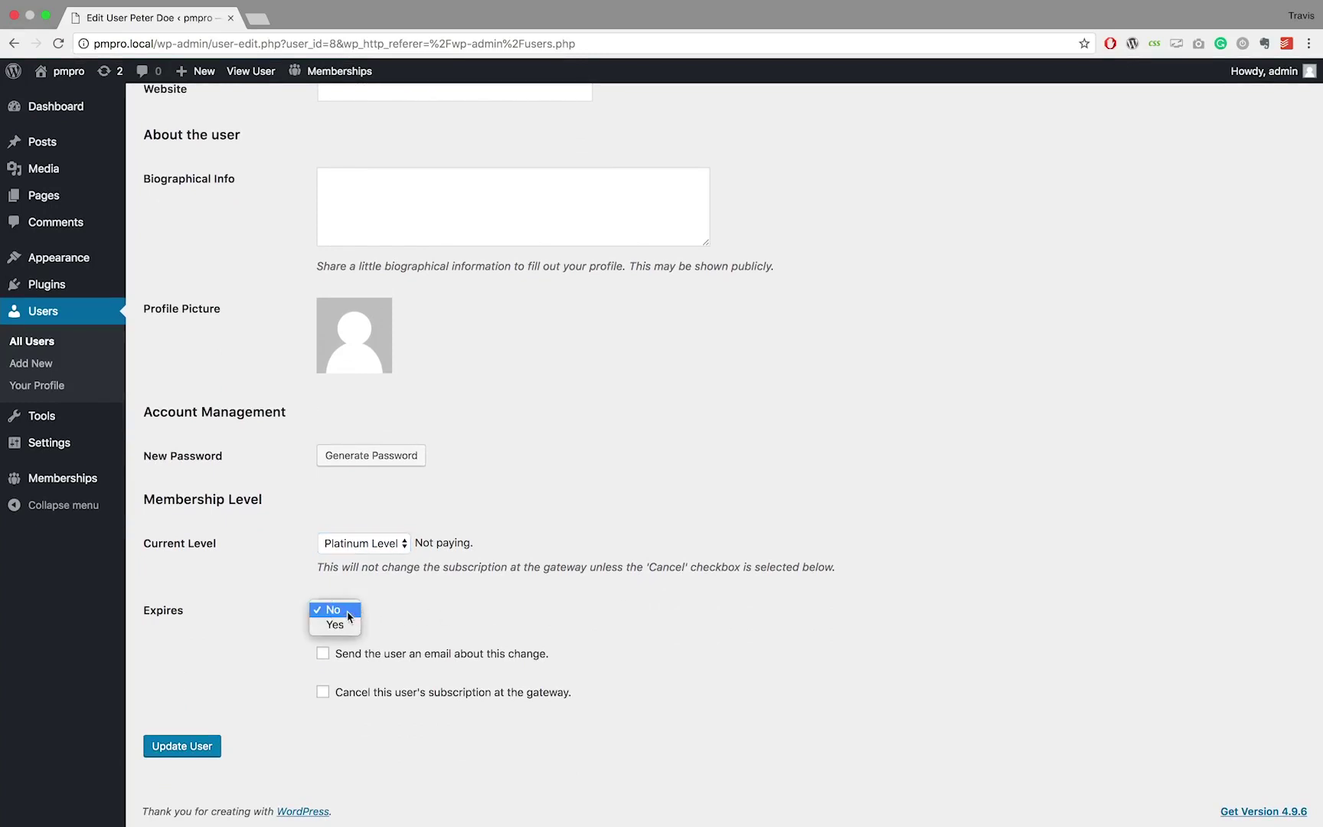
left_click(345, 624)
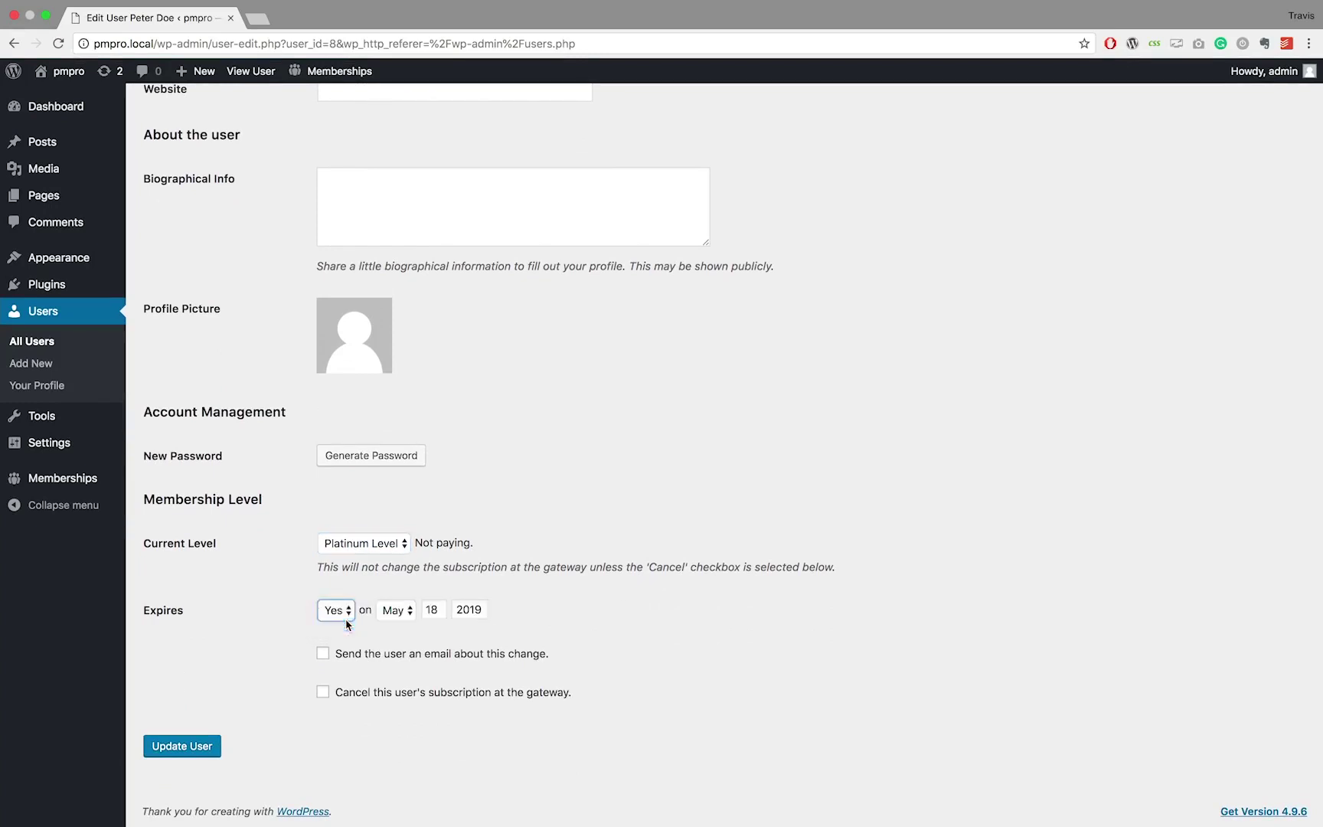
left_click(399, 613)
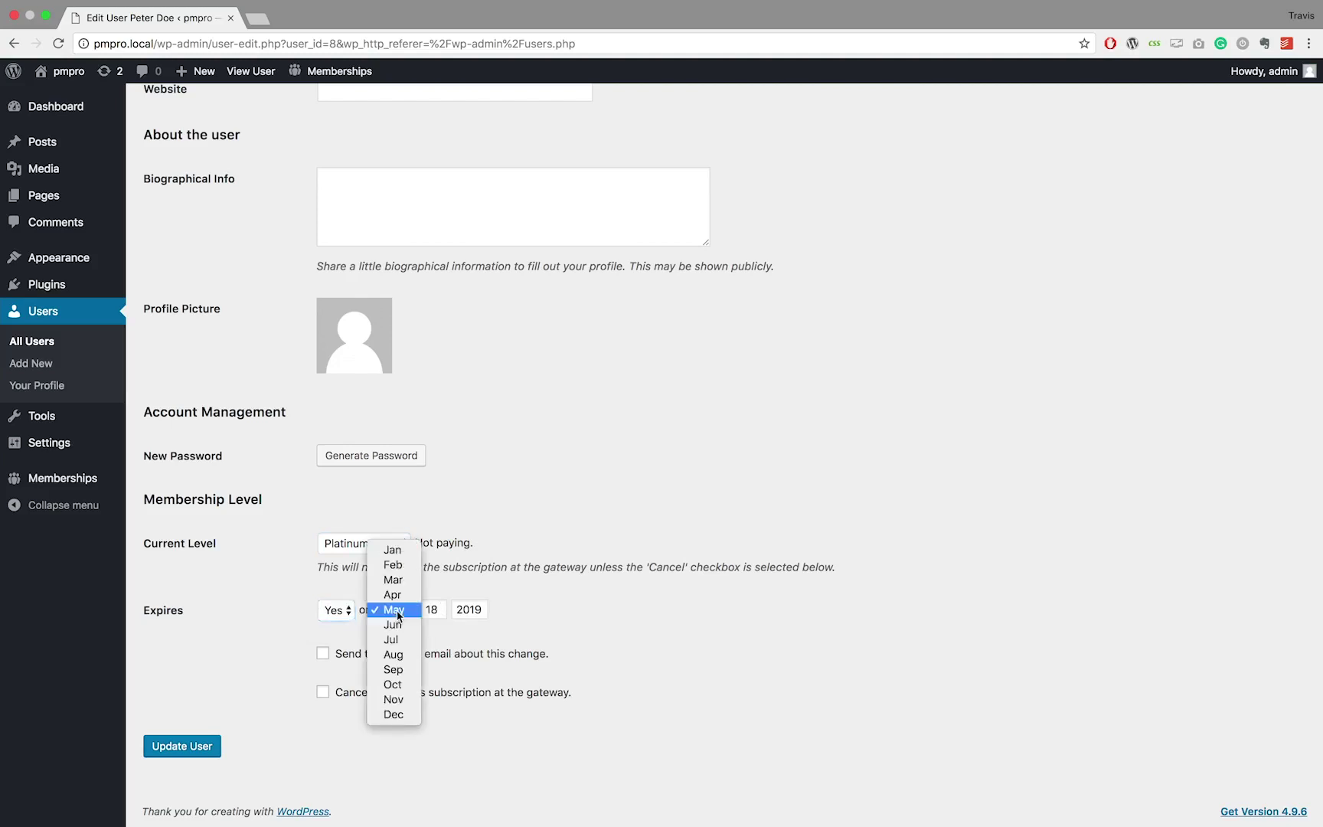
left_click(400, 684)
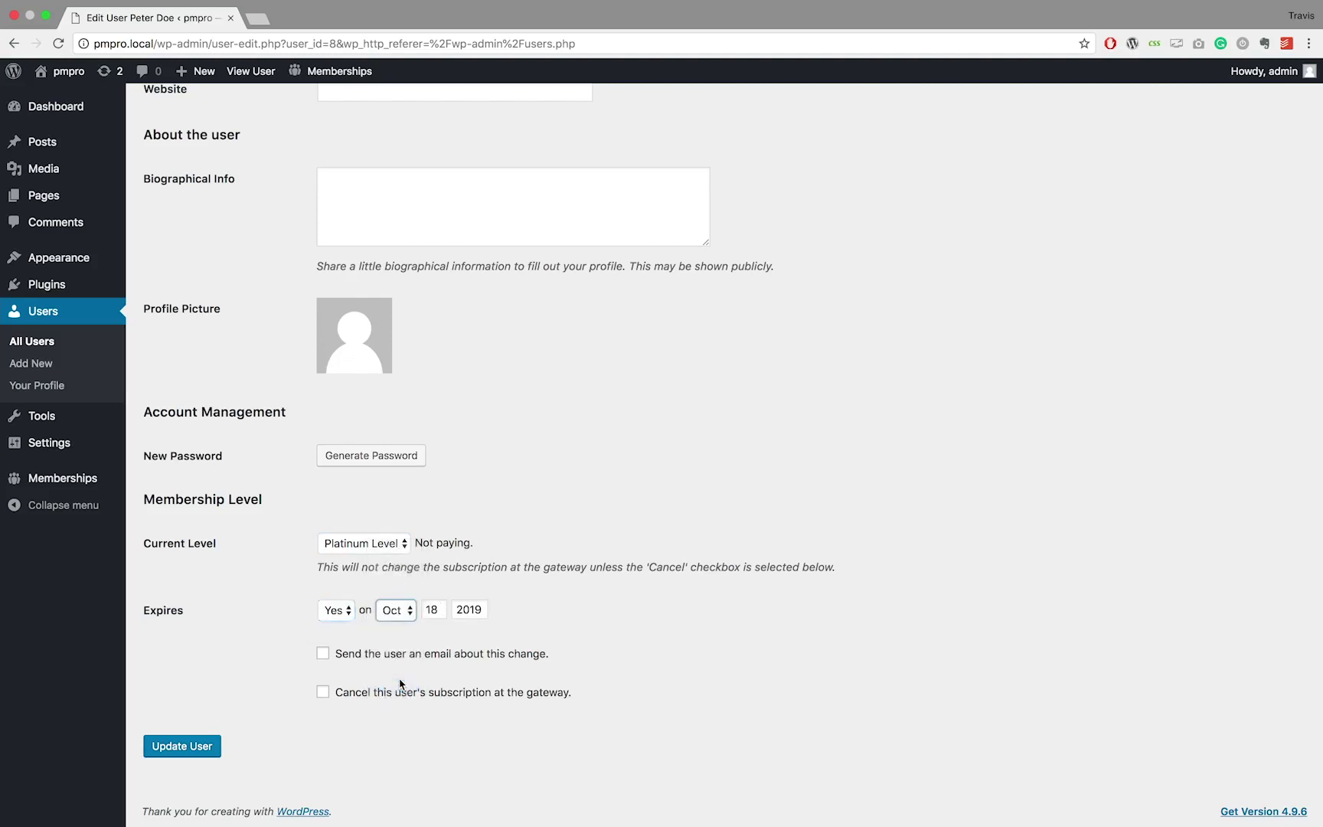
left_click(323, 653)
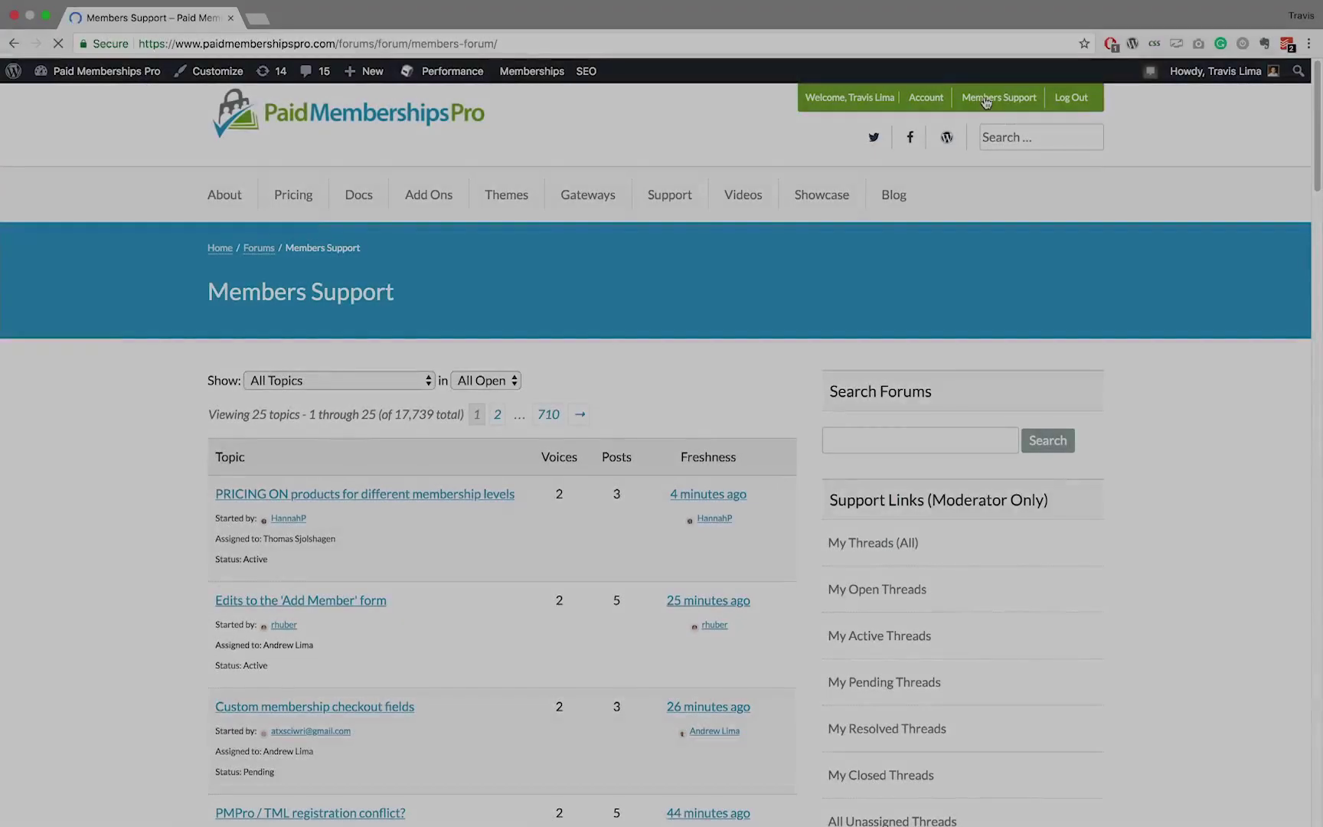
Start a new Members Support topic titled 'Help neede'
scroll(986, 104, "down", 3)
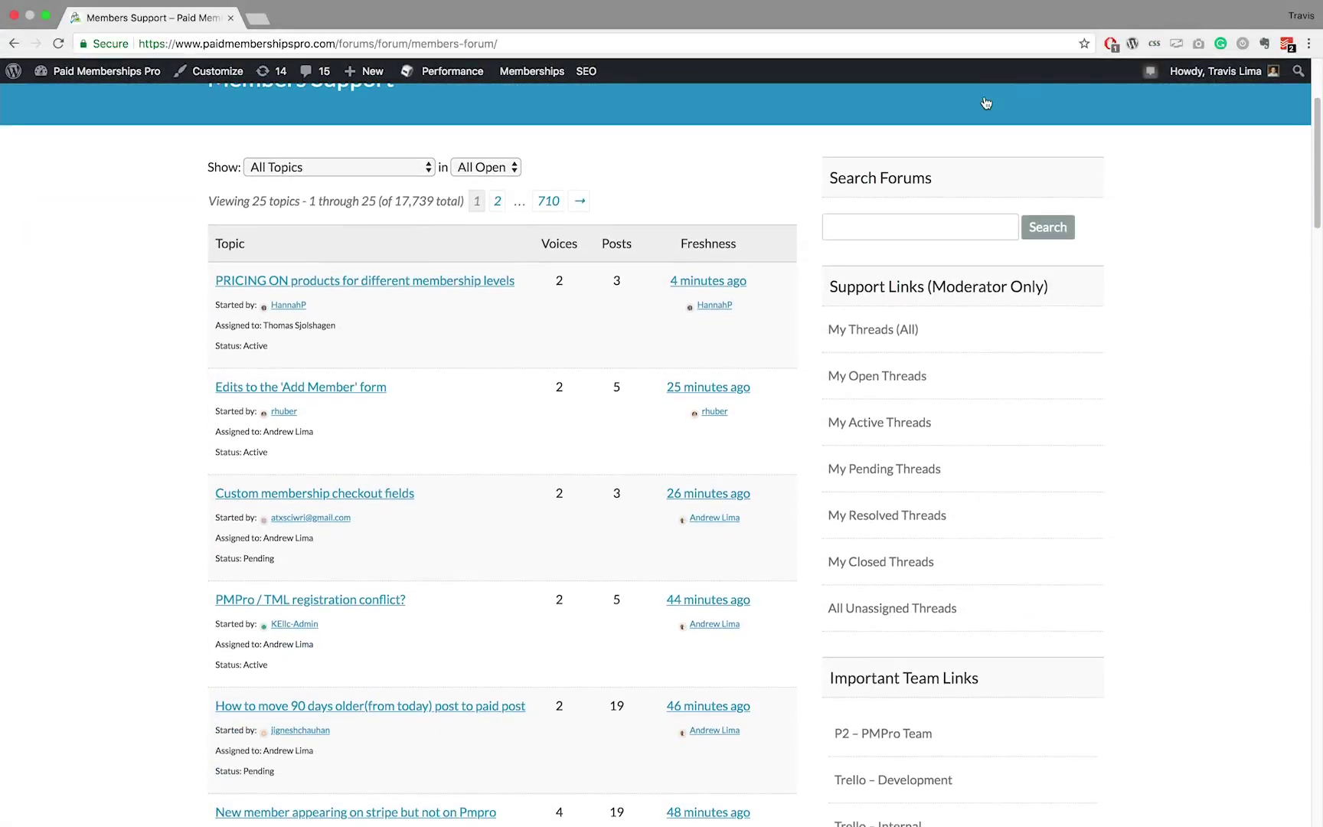
scroll(987, 103, "down", 5)
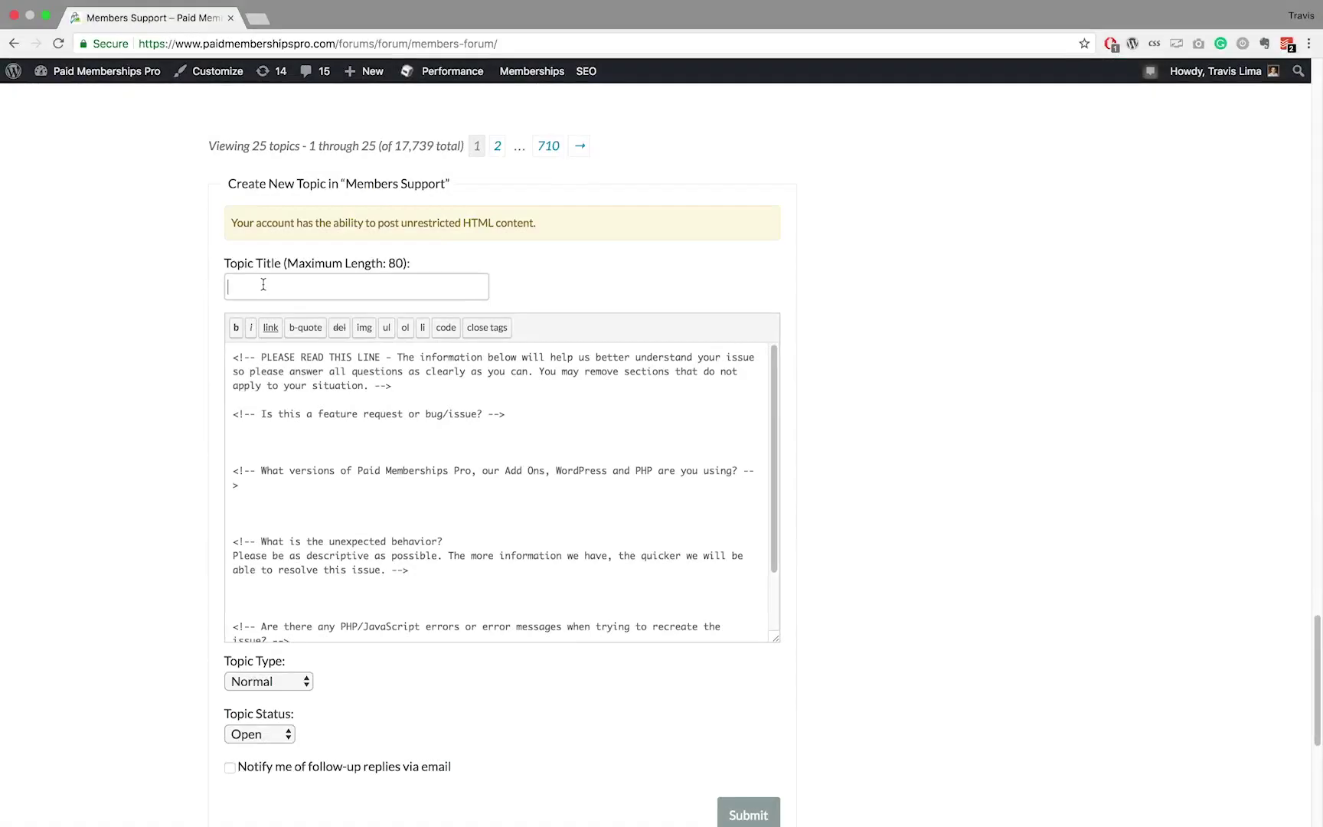
left_click(264, 284)
type("Help neede")
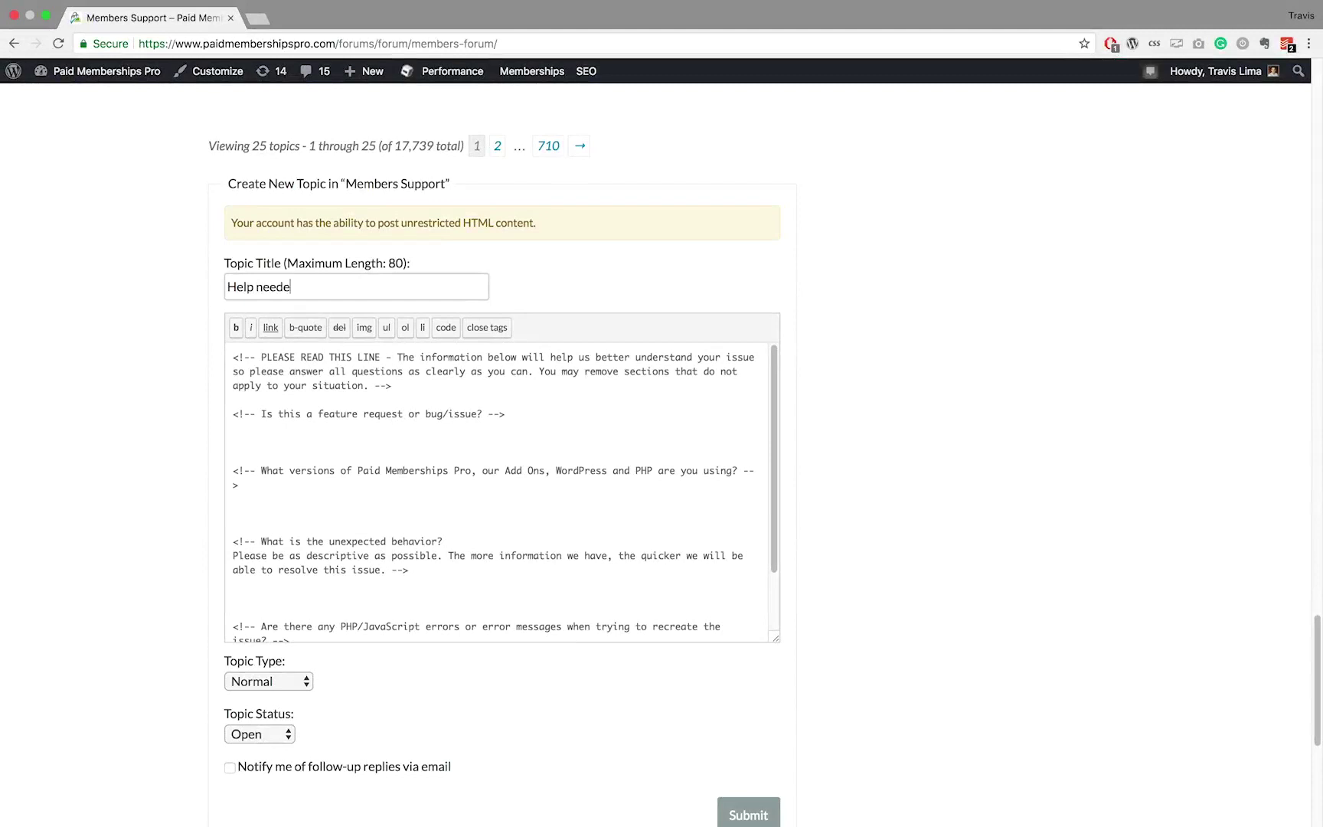